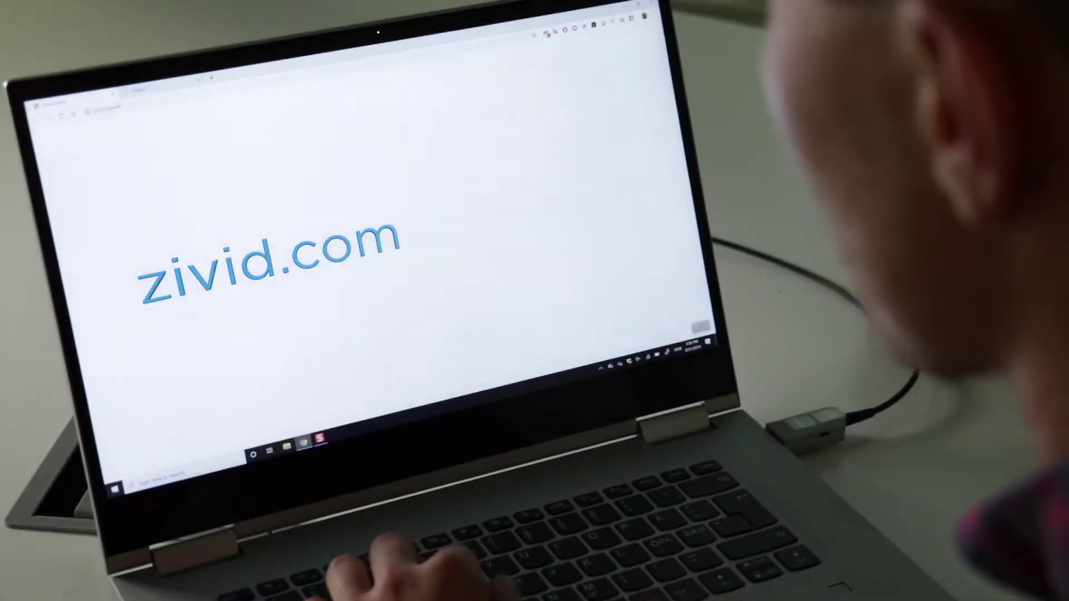
# Go to zivid.com downloads and start downloading the Zivid Setup Windows x64 installer.
pyautogui.hotkey('ctrl', 'l')
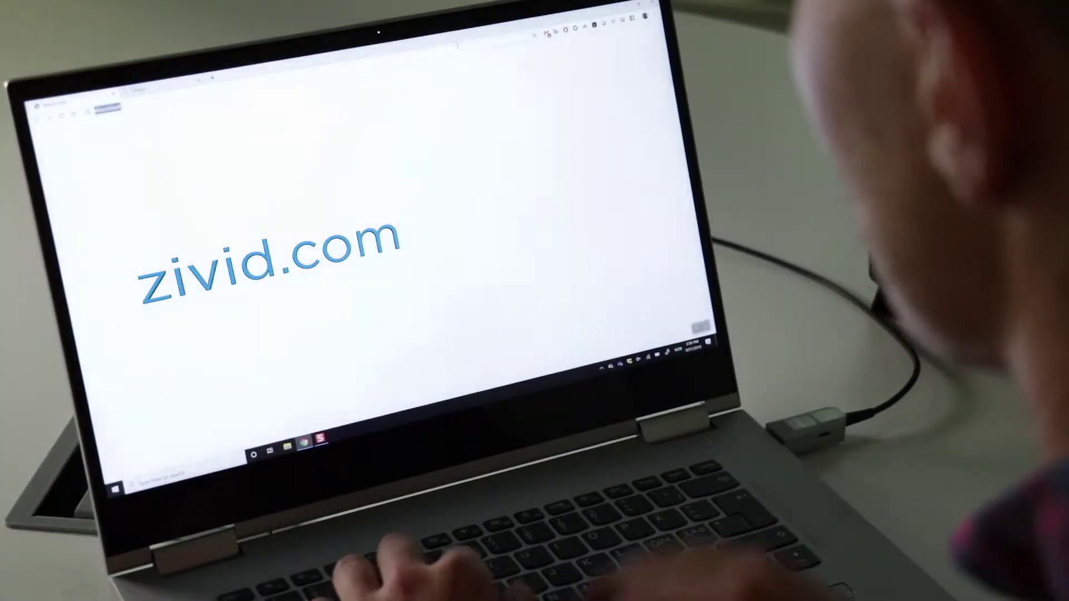
pyautogui.write('zivid.com')
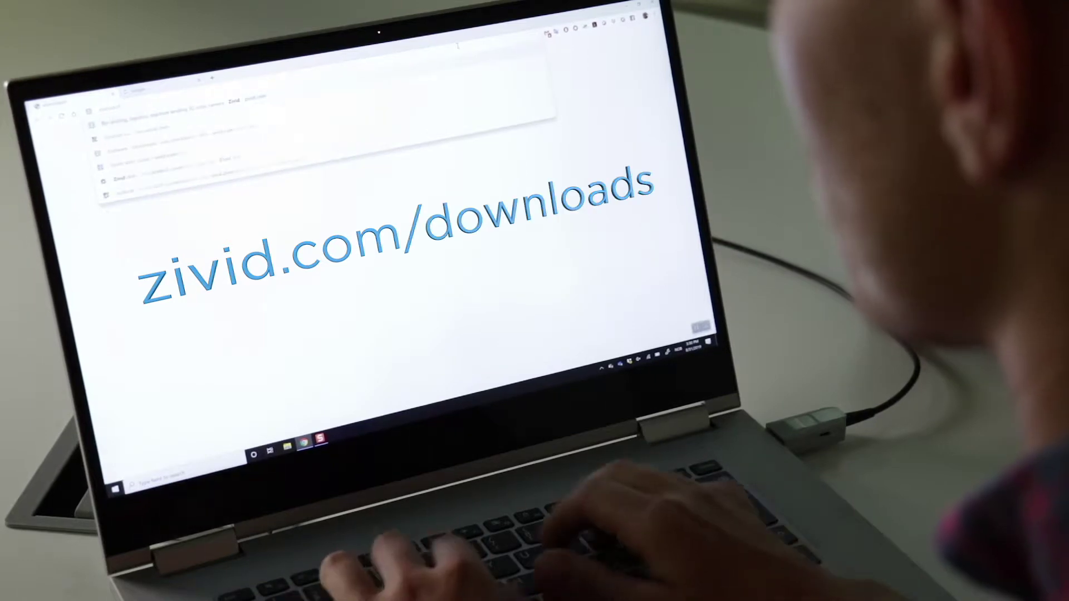
pyautogui.press('Return')
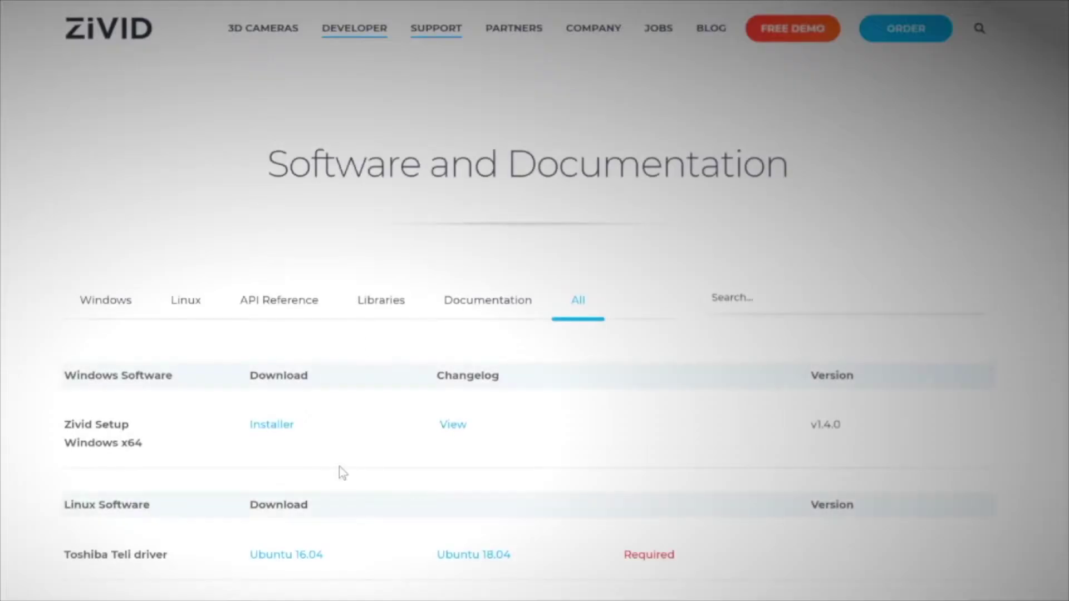
pyautogui.click(284, 429)
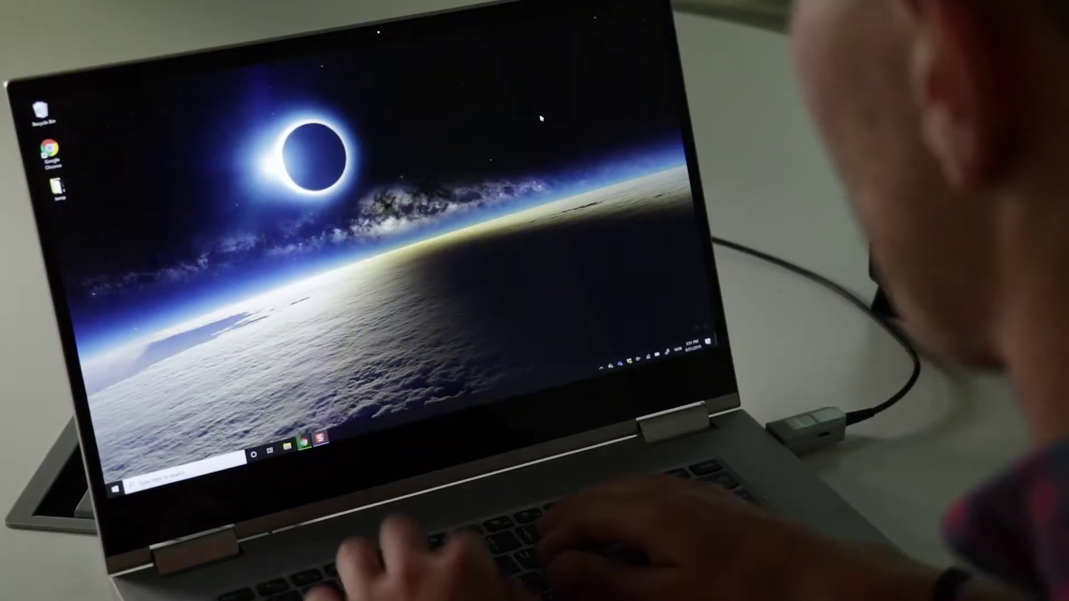
pyautogui.press('super')
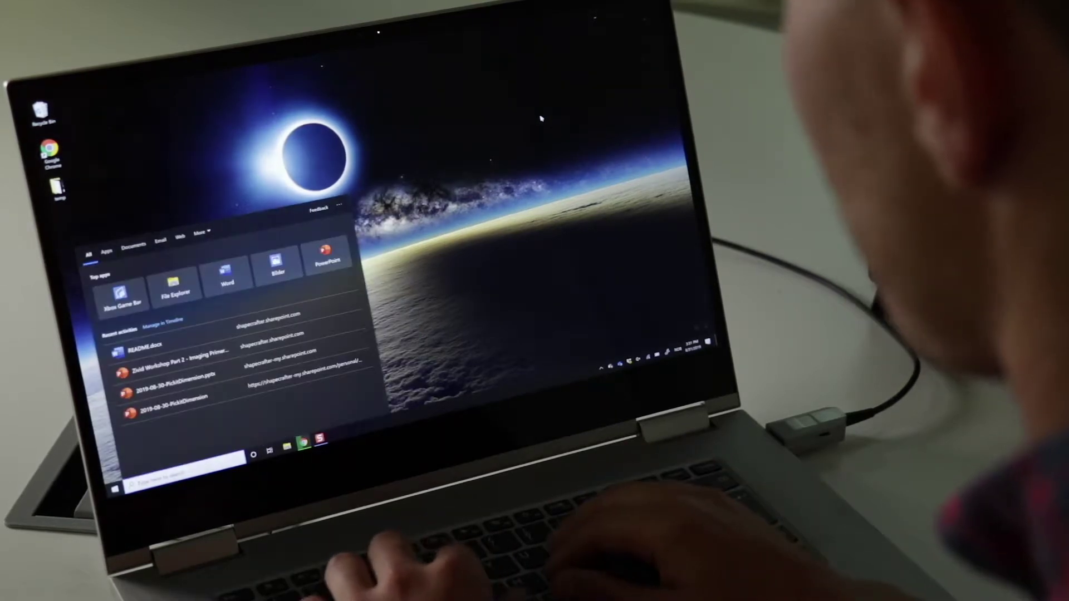
# Find GeForce Experience via a 'geforce' search and express-install Game Ready Driver 436.15.
pyautogui.write('geforce')
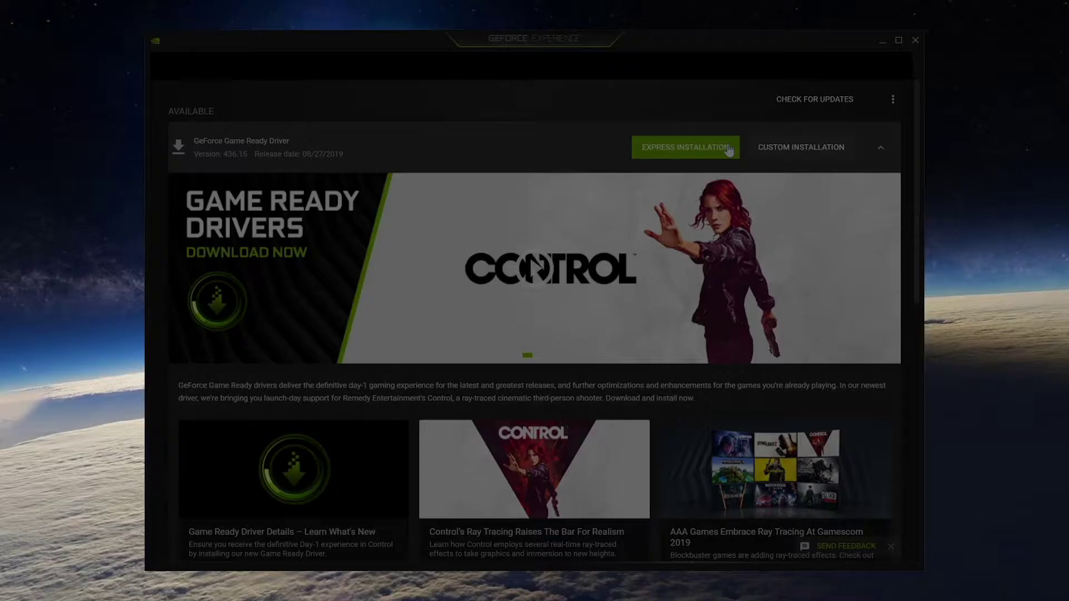
pyautogui.click(728, 149)
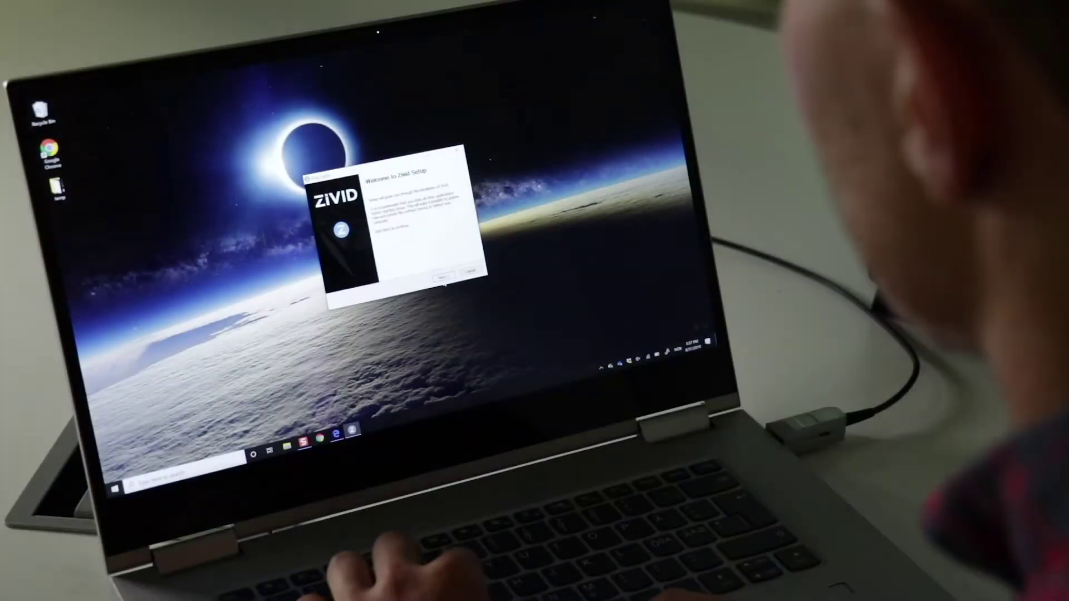
# Advance the Zivid Setup wizard past Welcome and Choose Components, keeping all components checked.
pyautogui.click(442, 277)
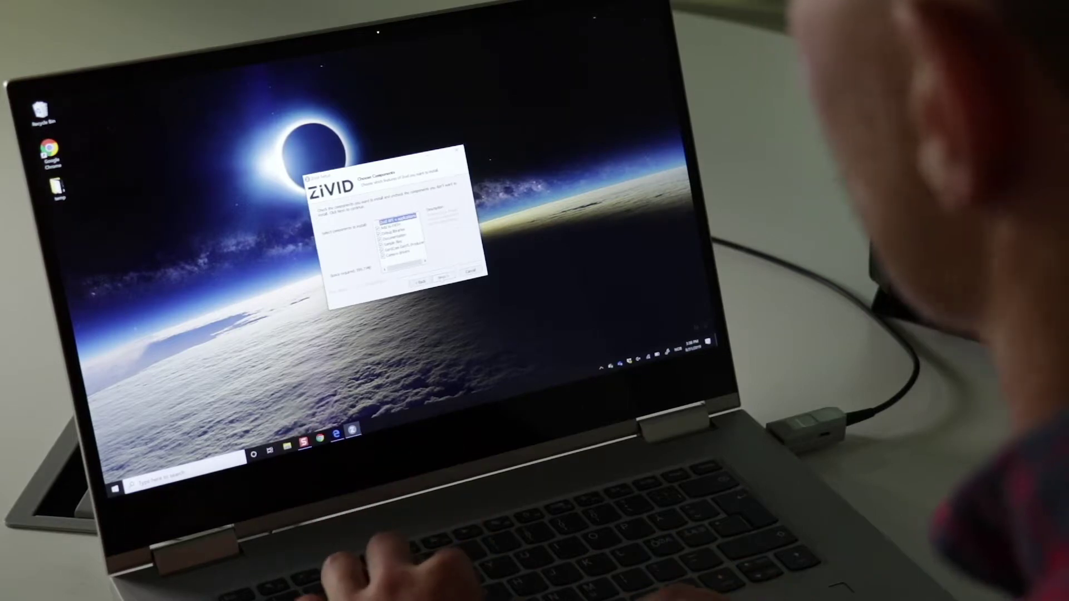
pyautogui.press('Return')
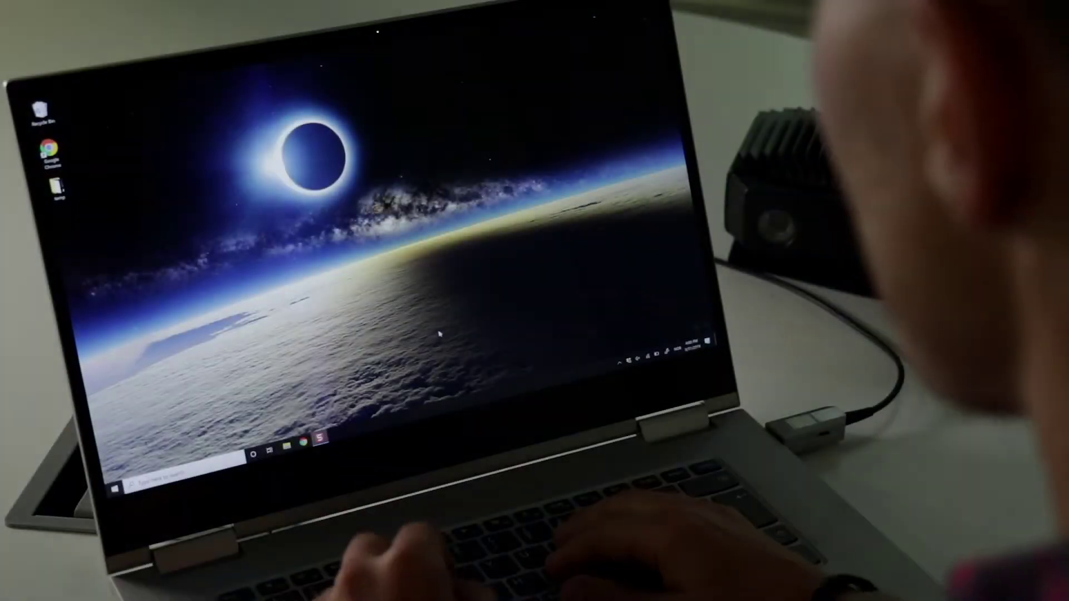
# Launch Zivid Studio by searching 'zivid' in the Start menu.
pyautogui.press('super')
pyautogui.write('zivid')
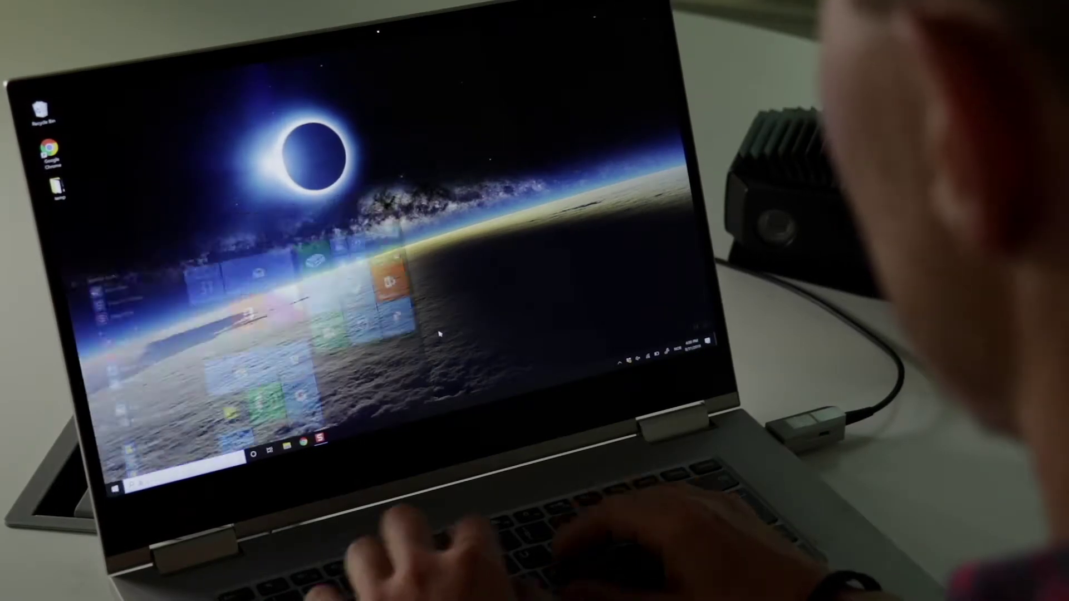
pyautogui.press('Return')
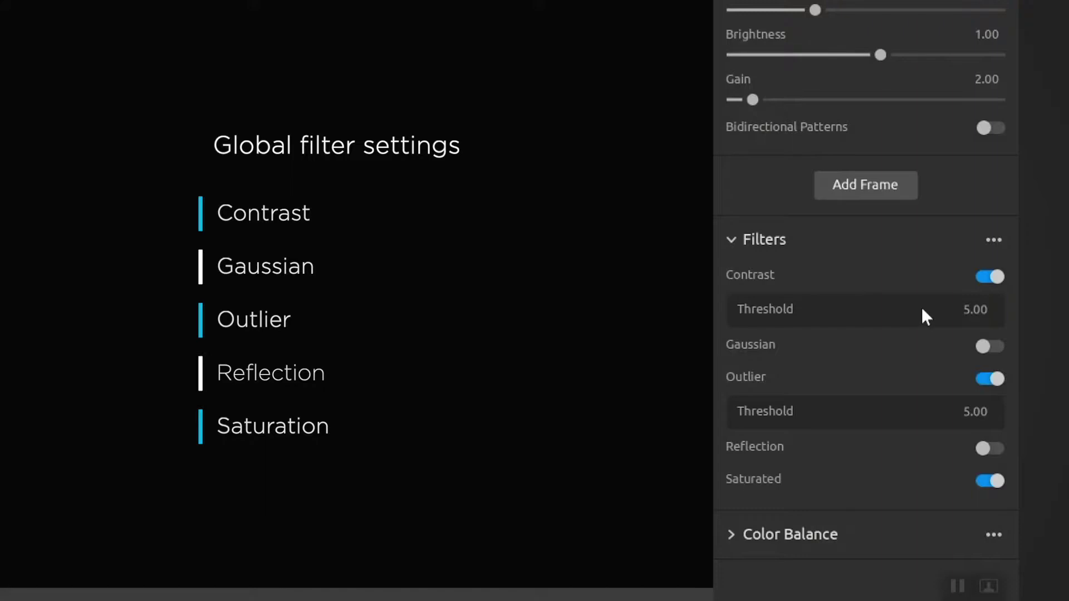
# Enable the Gaussian filter (sigma 1.50) and the Reflection filter, with Outlier threshold 1.00.
pyautogui.click(989, 344)
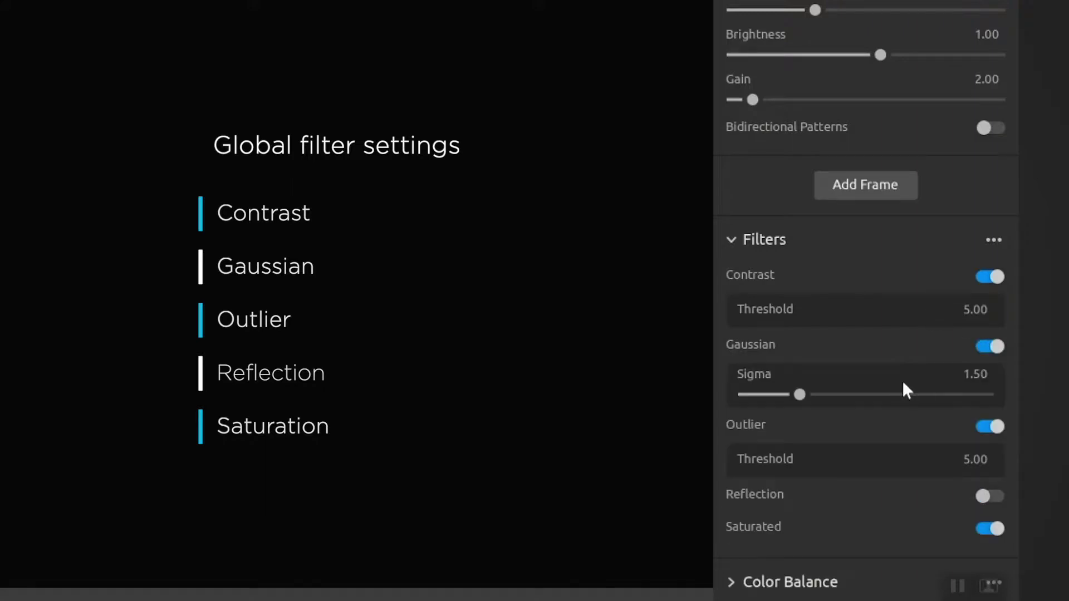
pyautogui.scroll(-1, 815, 423)
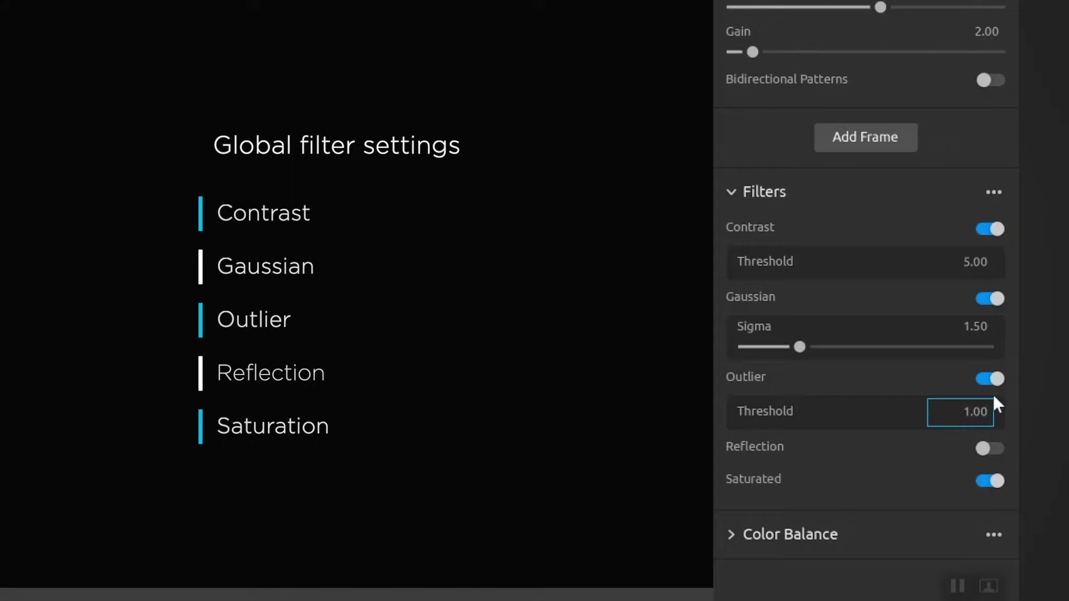
pyautogui.click(990, 449)
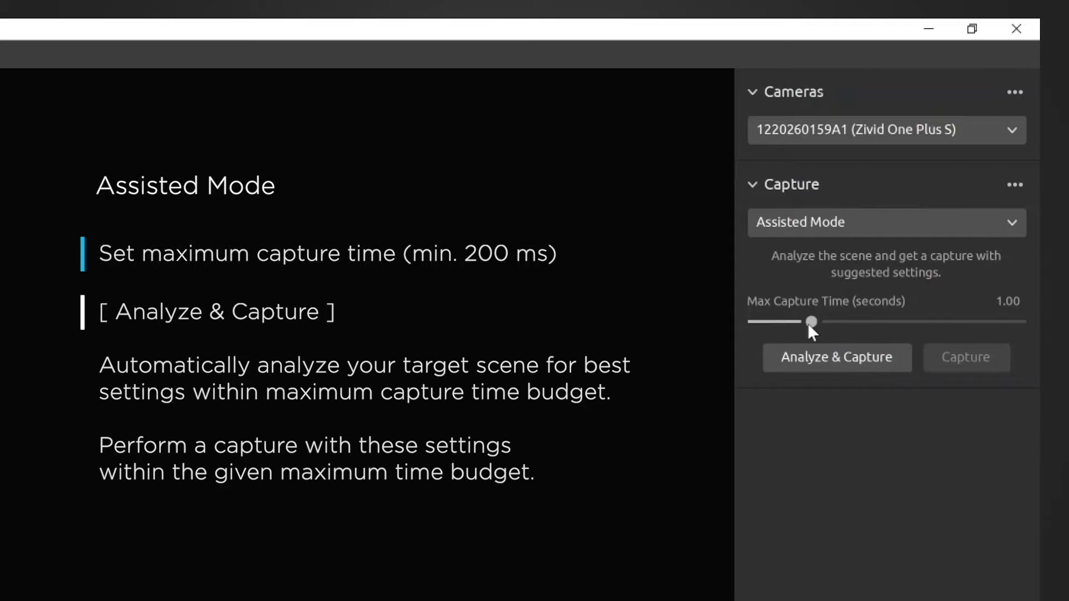
# Set Max Capture Time to 2.00 seconds and run Analyze & Capture for a five-frame capture.
pyautogui.moveTo(809, 322); pyautogui.dragTo(875, 320)
pyautogui.doubleClick(1010, 301)
pyautogui.write('2')
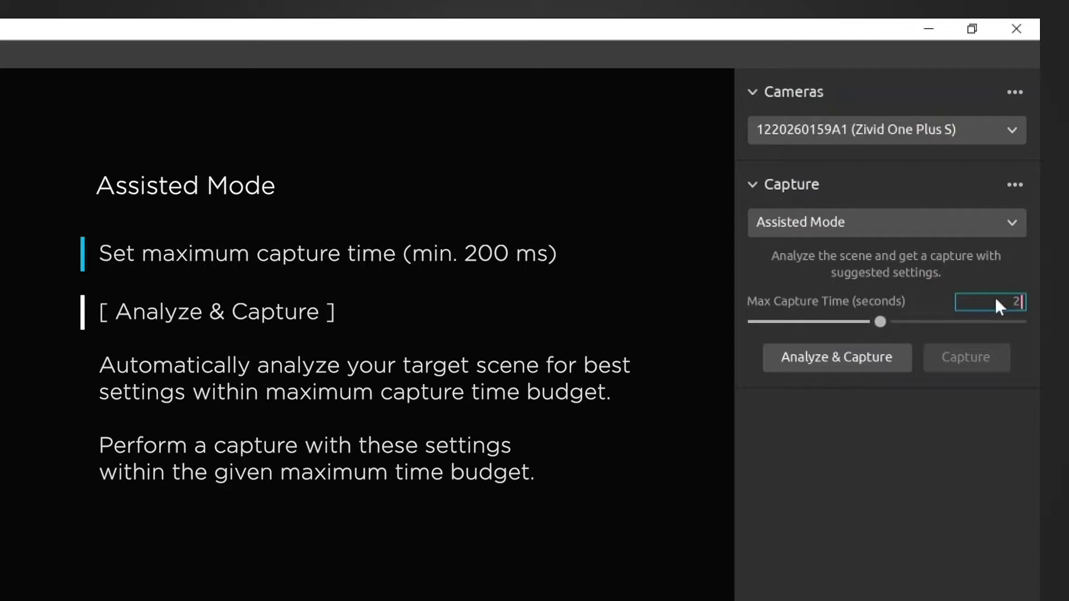
pyautogui.click(845, 357)
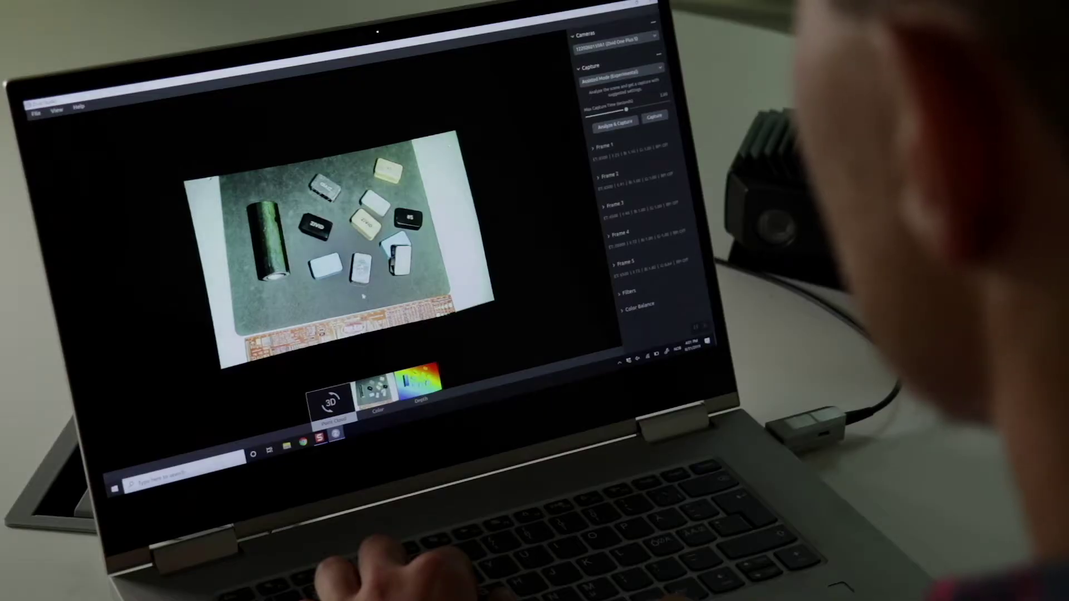
# Orbit, reset and zoom the point cloud to inspect the captured objects closely.
pyautogui.moveTo(363, 296); pyautogui.dragTo(334, 234)
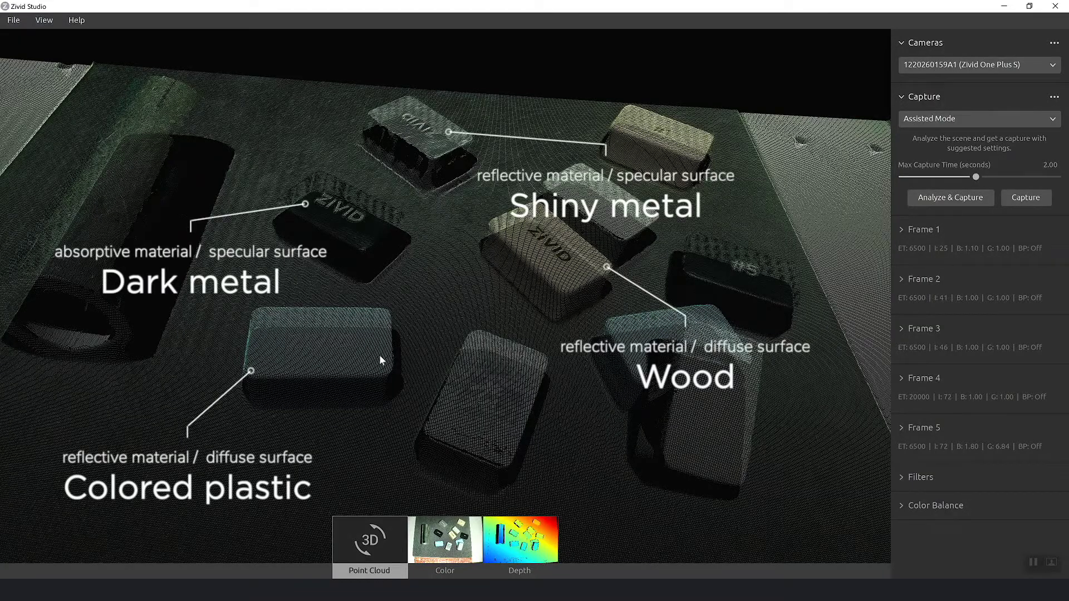
pyautogui.moveTo(344, 228); pyautogui.dragTo(394, 195)
pyautogui.moveTo(410, 125); pyautogui.dragTo(202, 186)
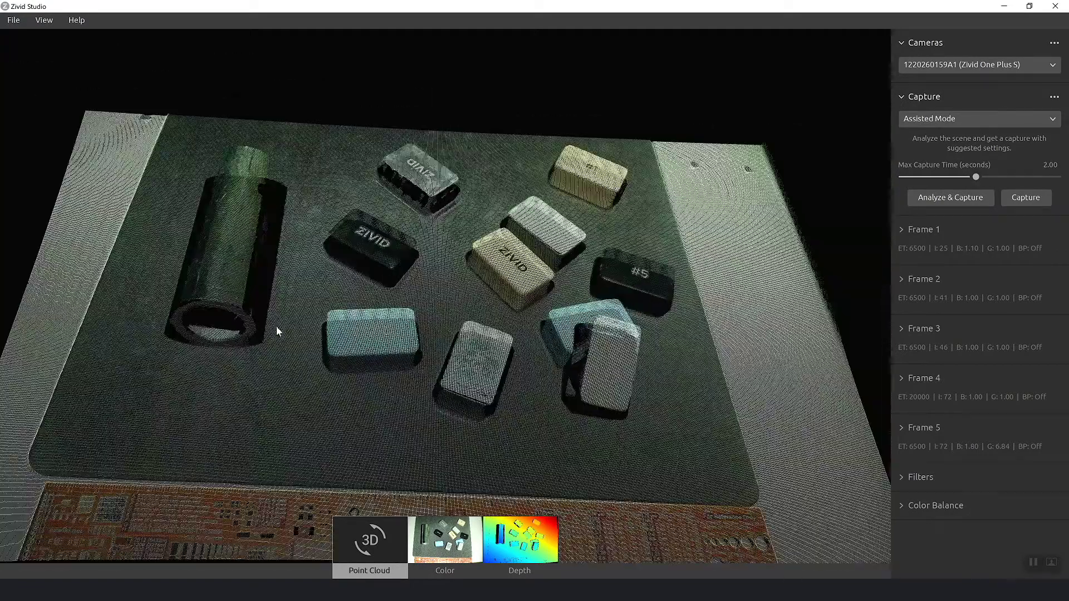
pyautogui.press('r')
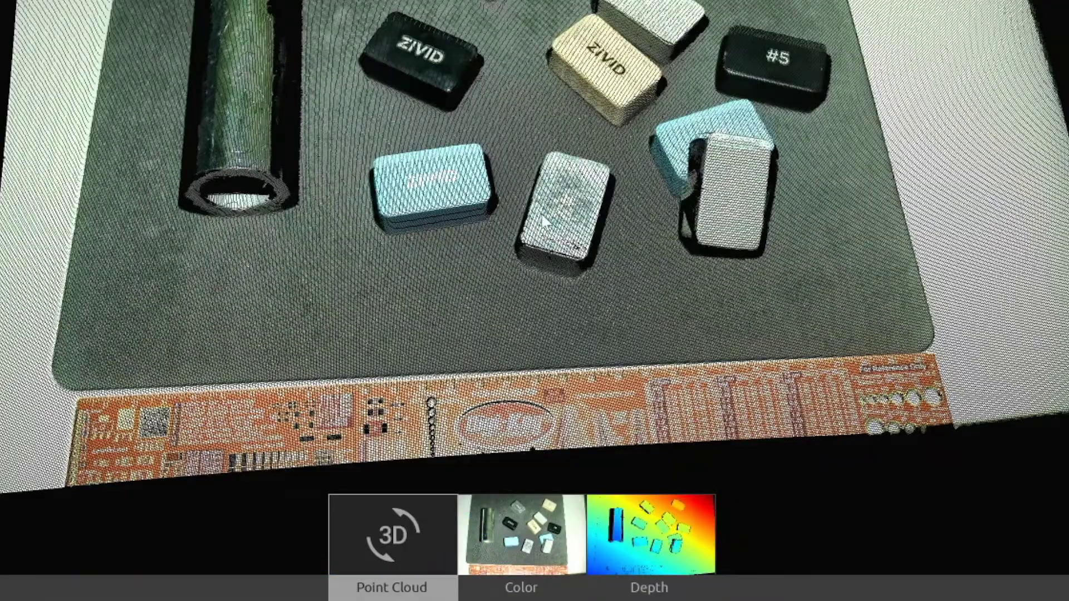
pyautogui.moveTo(542, 221); pyautogui.dragTo(482, 94)
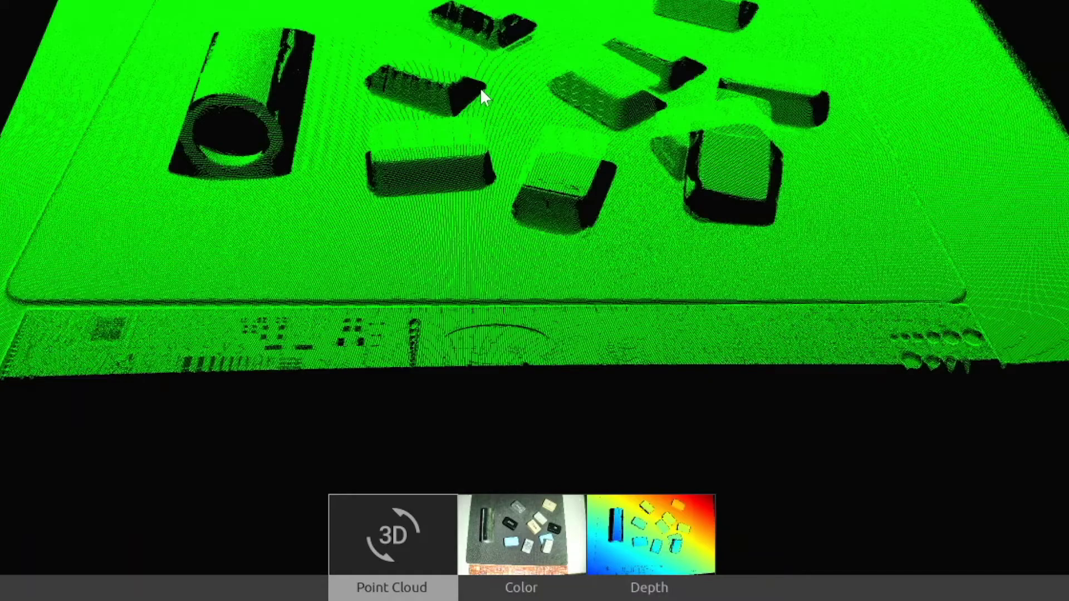
pyautogui.scroll(5, 482, 96)
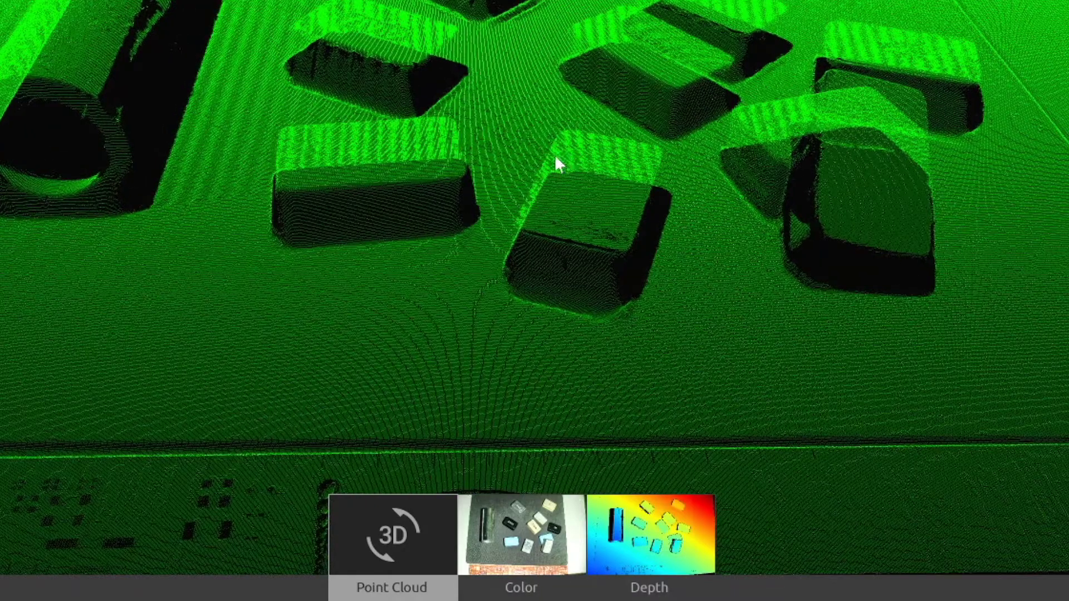
pyautogui.moveTo(553, 162); pyautogui.dragTo(456, 305)
# Show the capture's depth map and turn on Use Fixed Z Range.
pyautogui.click(511, 549)
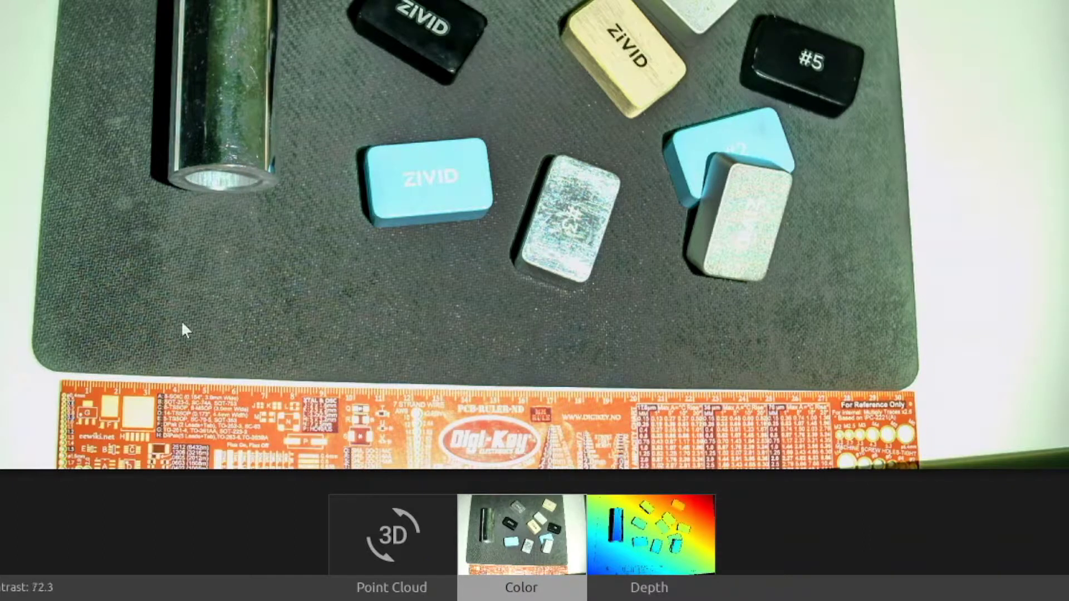
pyautogui.click(672, 498)
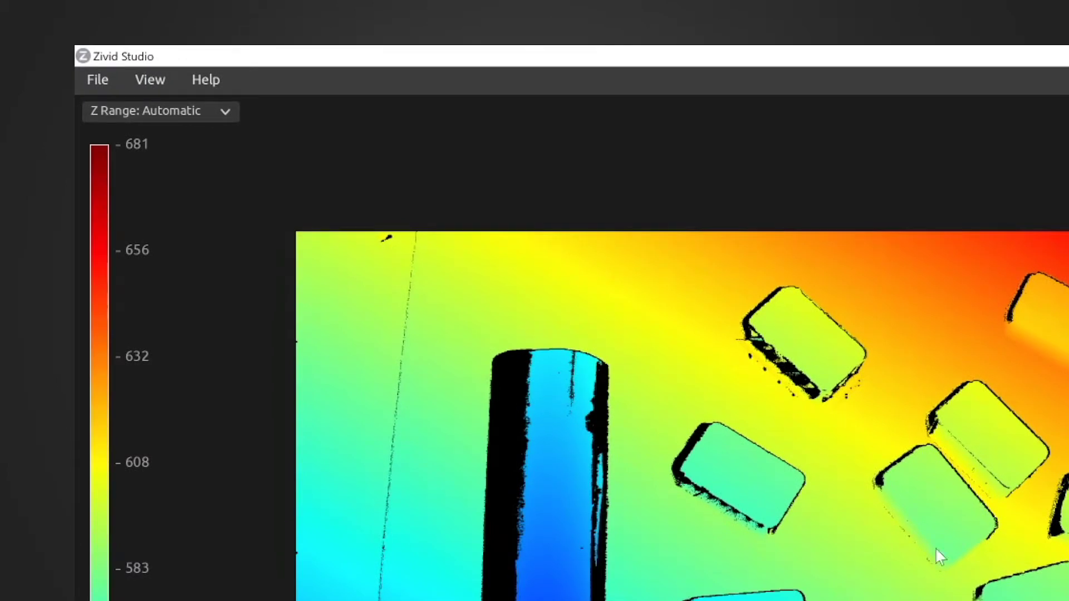
pyautogui.click(214, 112)
pyautogui.click(338, 147)
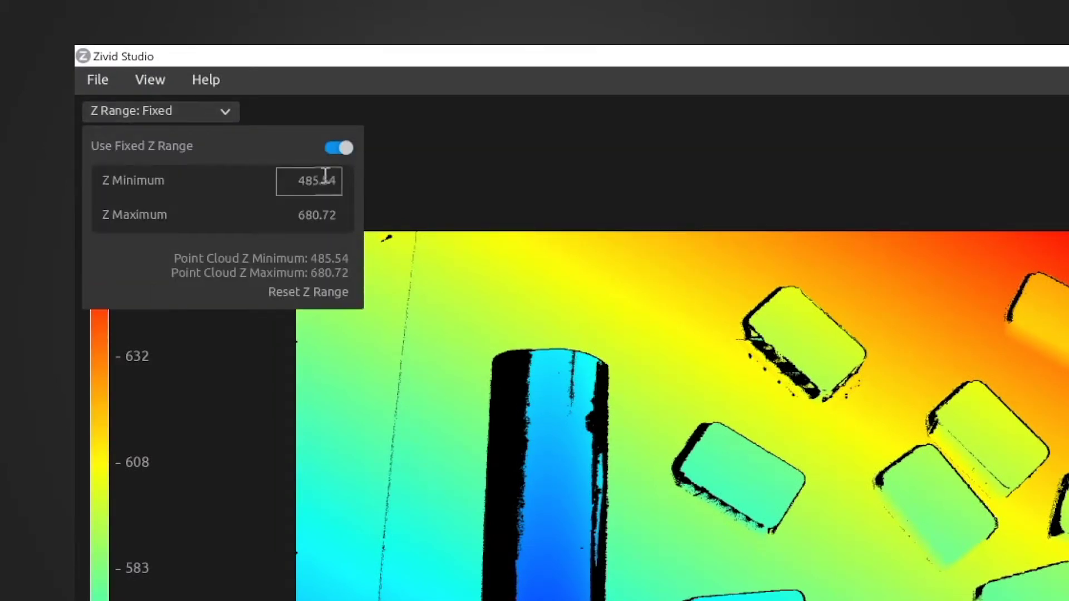
# Set the fixed Z range to minimum 490 and maximum 550.
pyautogui.click(325, 176)
pyautogui.doubleClick(320, 180)
pyautogui.write('490')
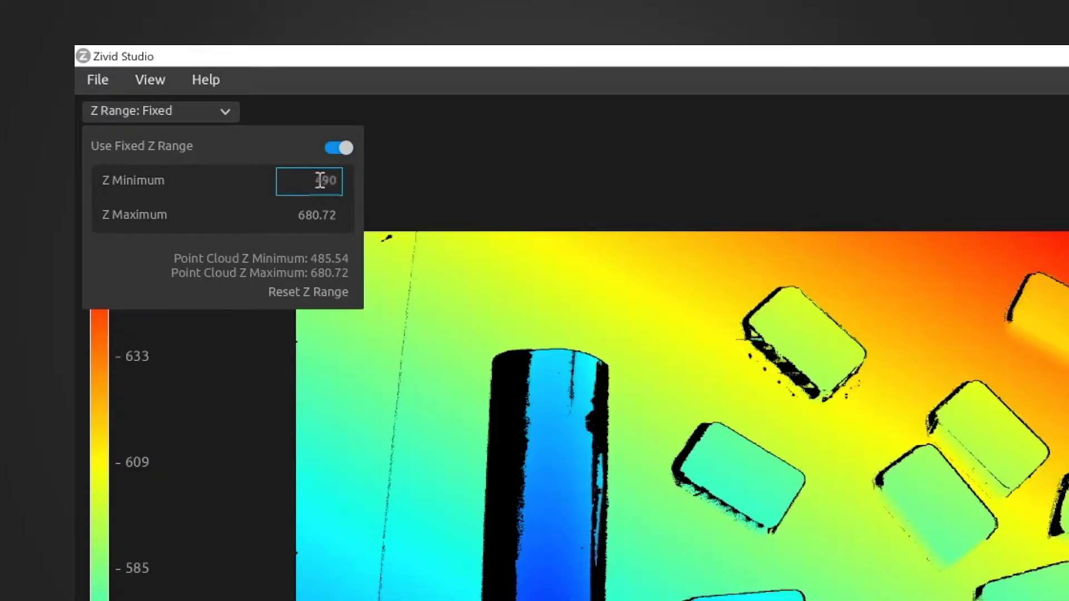
pyautogui.press('Tab')
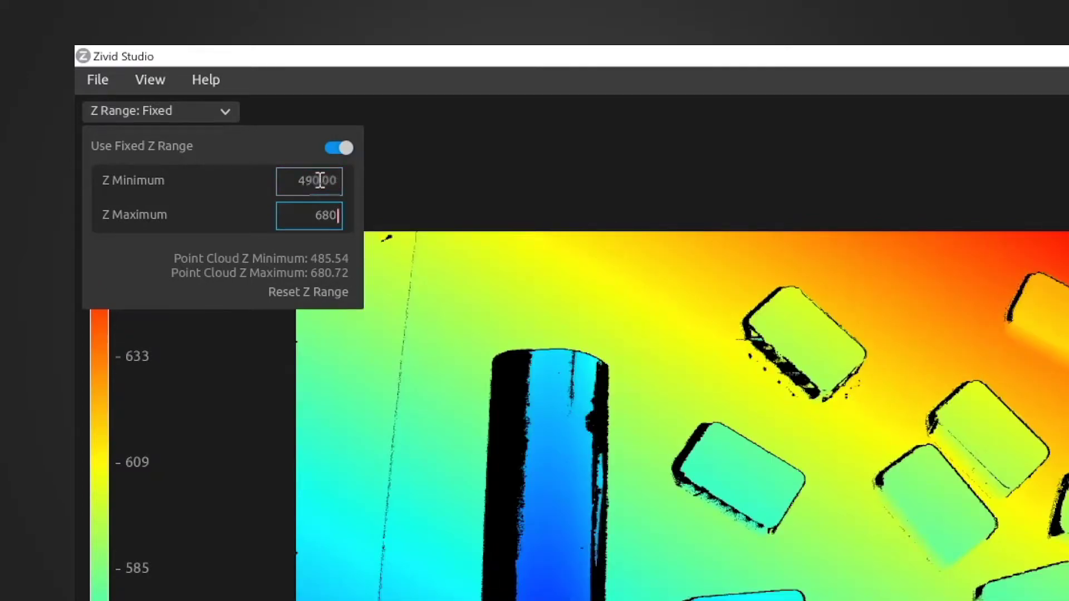
pyautogui.press('BackSpace')
pyautogui.press('BackSpace')
pyautogui.press('BackSpace')
pyautogui.write('520')
pyautogui.press('BackSpace')
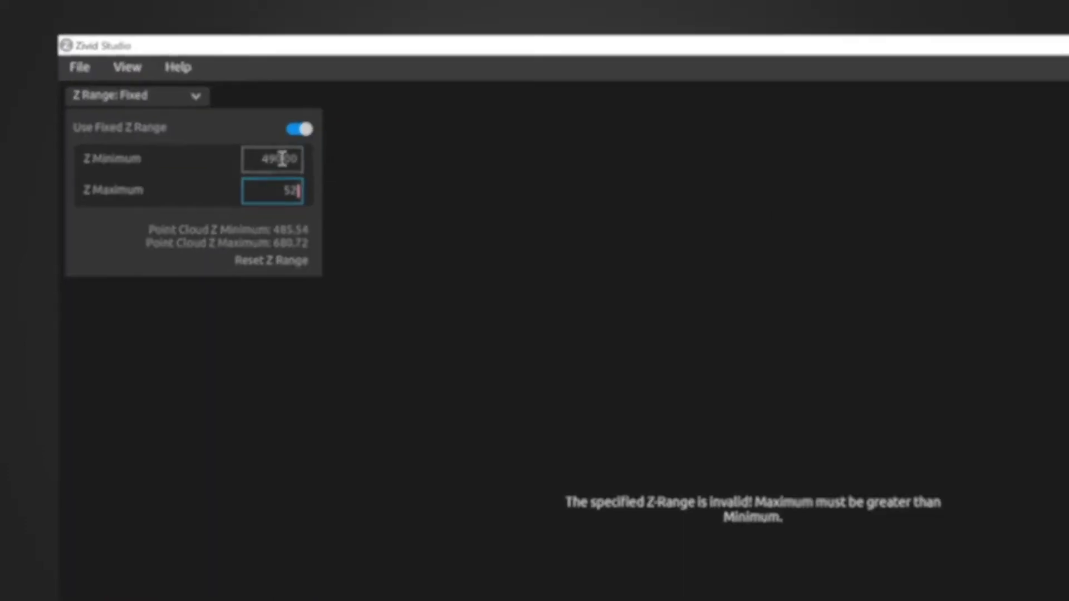
pyautogui.press('BackSpace')
pyautogui.write('50')
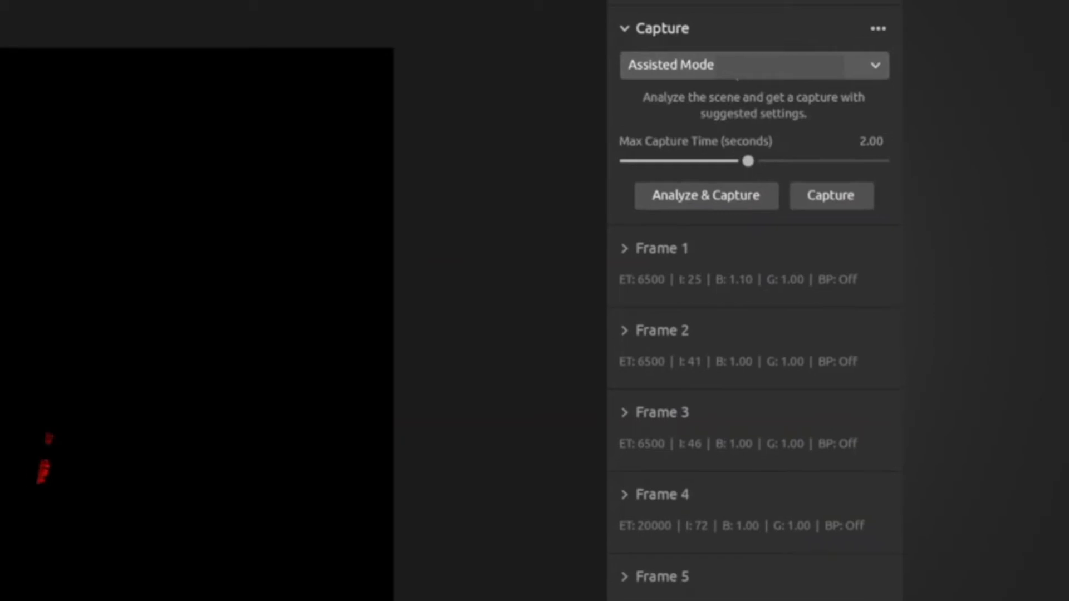
# Switch the capture mode to Manual Mode, keeping the five HDR frames.
pyautogui.click(946, 118)
pyautogui.click(947, 137)
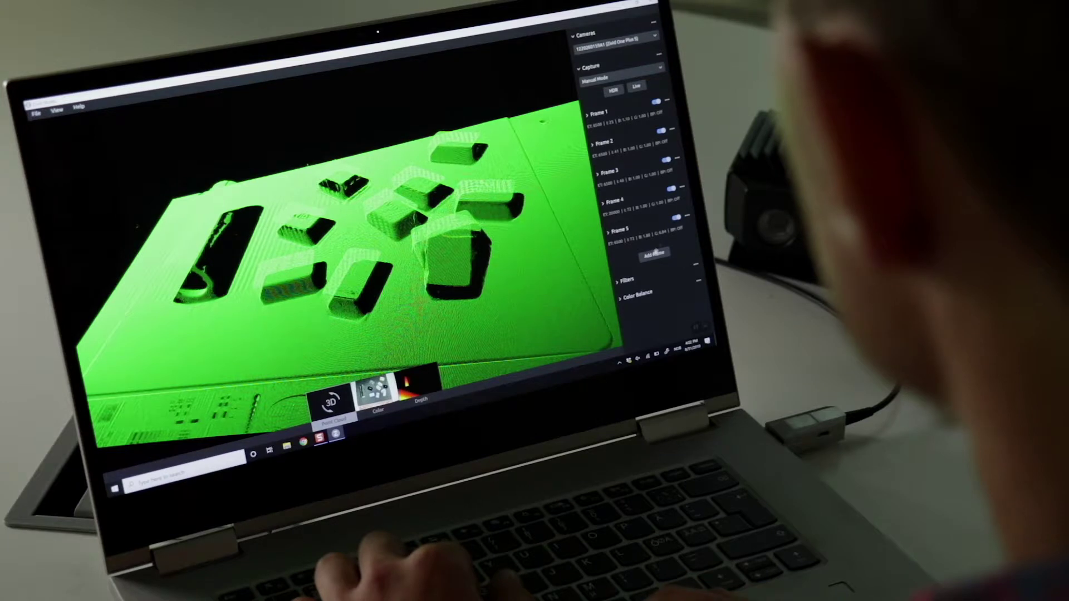
# Set Frame 5's Iris / Aperture Step to 40 and Exposure Time to 40000.
pyautogui.click(628, 280)
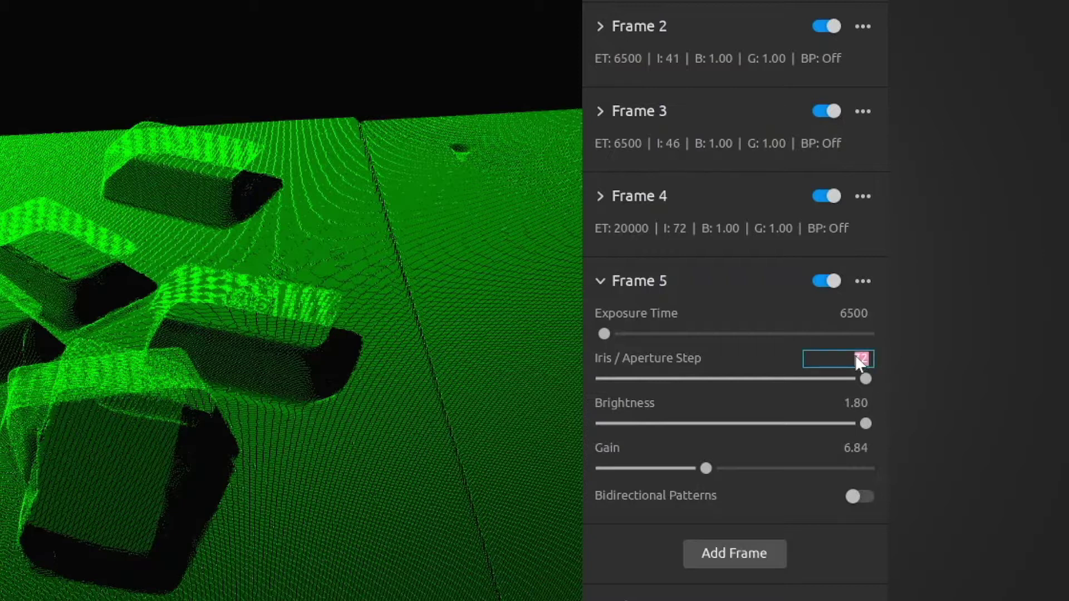
pyautogui.write('40')
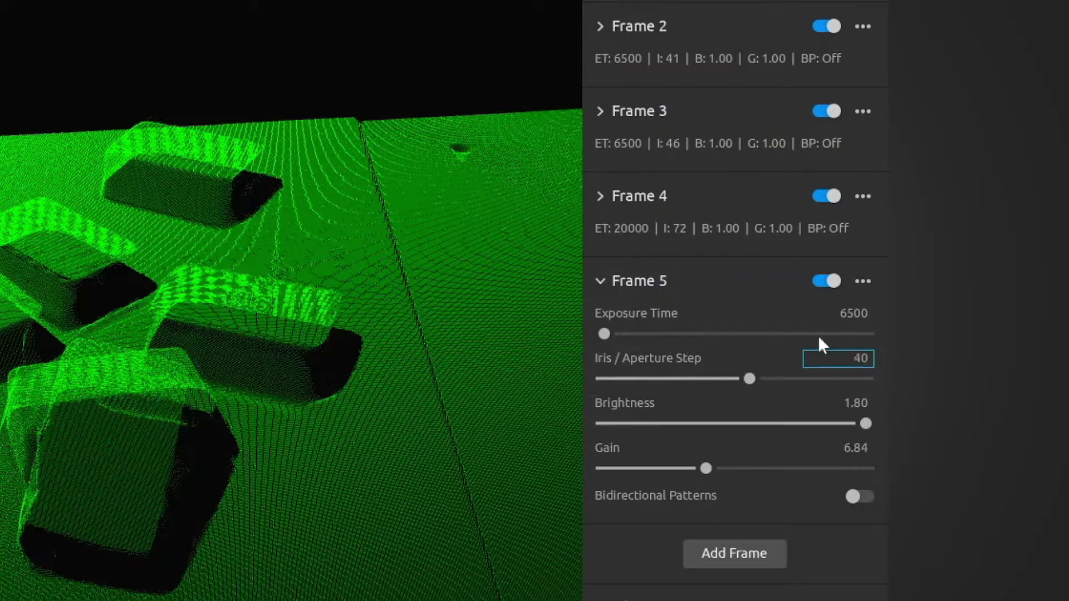
pyautogui.click(845, 322)
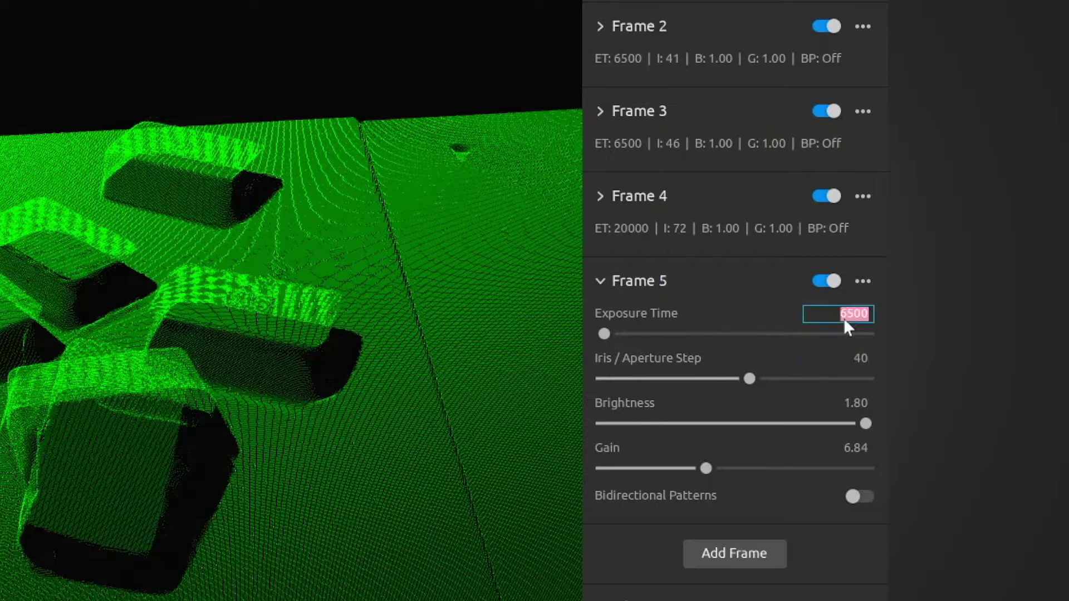
pyautogui.write('40000')
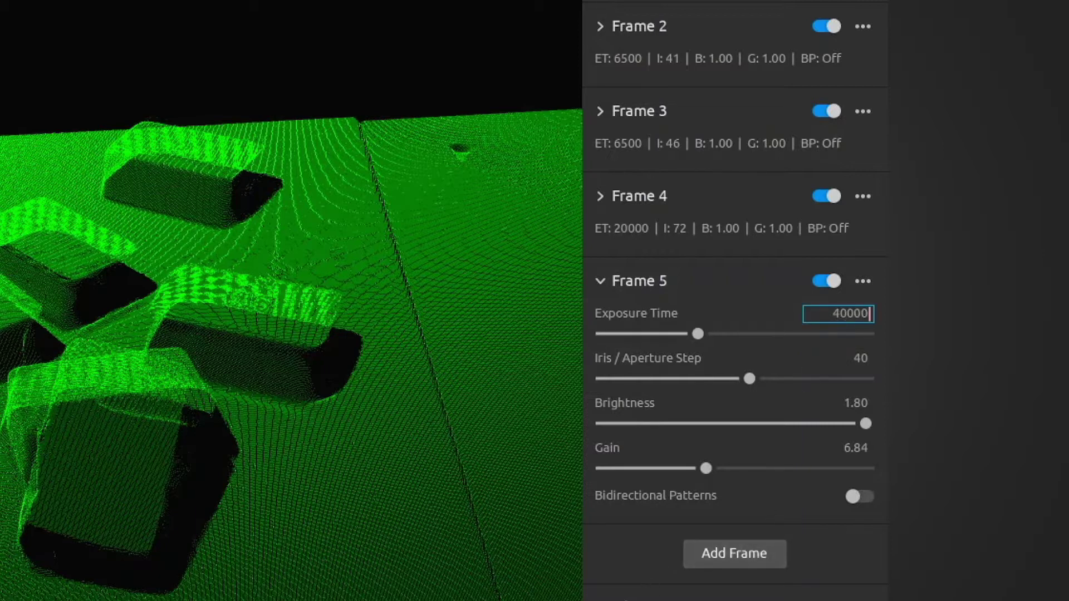
pyautogui.scroll(-3, 643, 566)
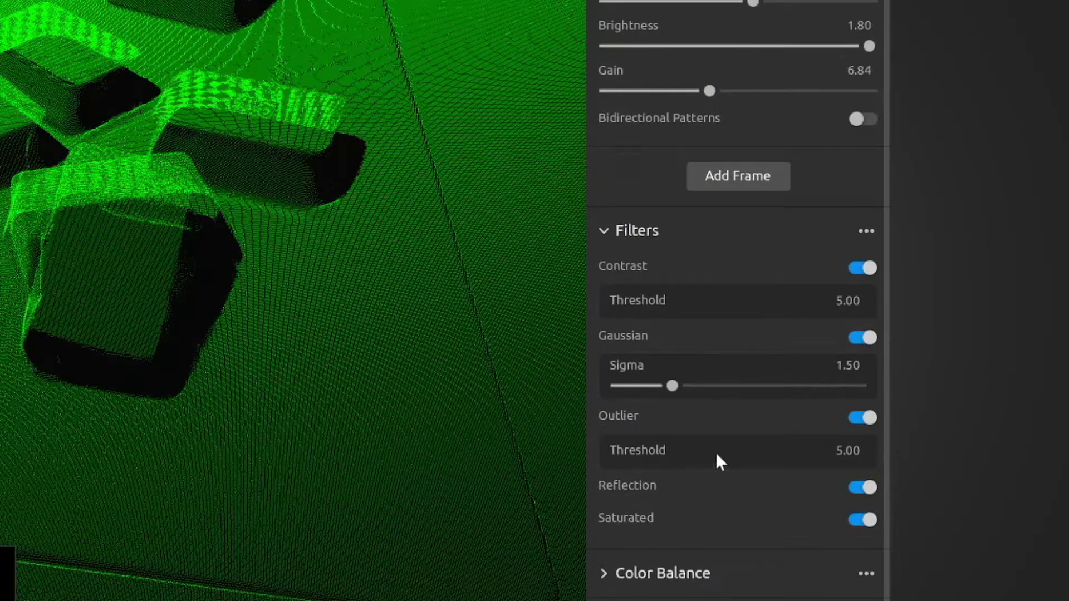
# Set the Outlier filter threshold to 1.00 and rotate the point cloud to inspect the blocks and tube.
pyautogui.click(828, 450)
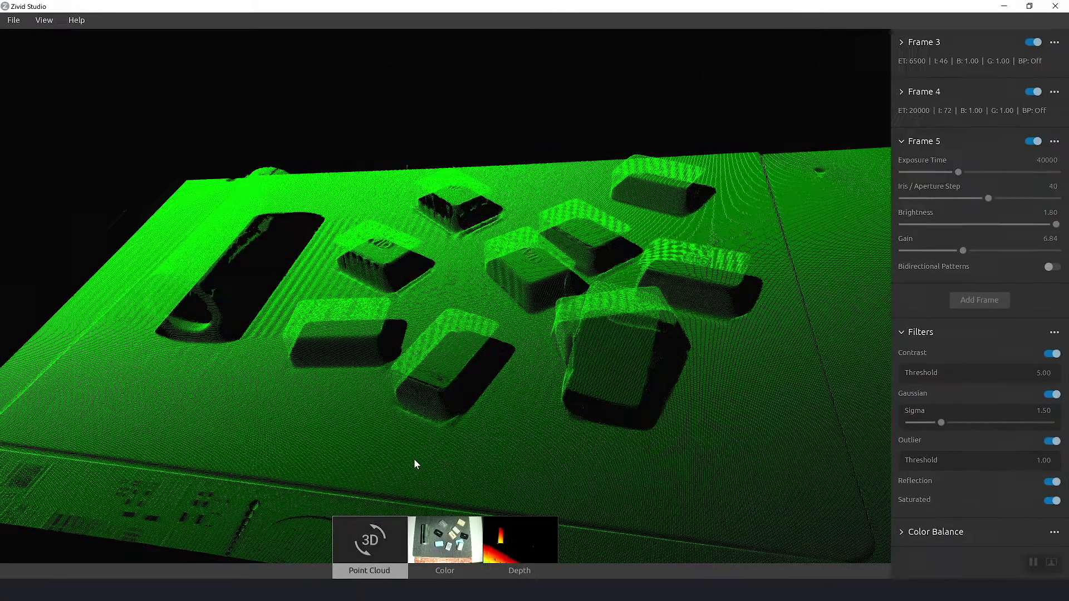
pyautogui.moveTo(412, 463); pyautogui.dragTo(518, 468)
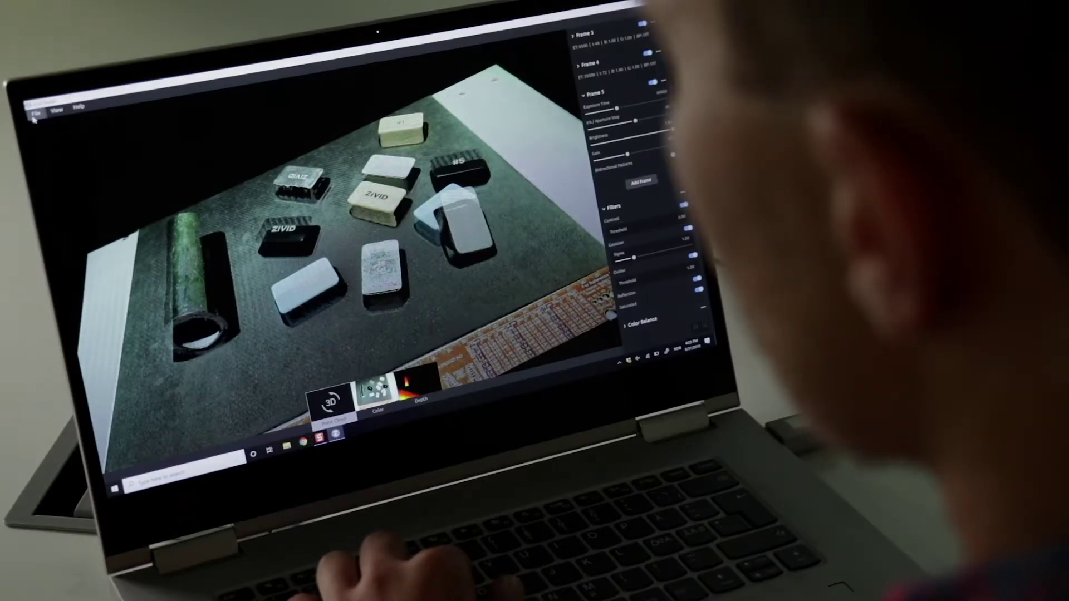
# Check the File menu, then display the intensity histogram and turn on mesh rendering of the point cloud.
pyautogui.click(35, 114)
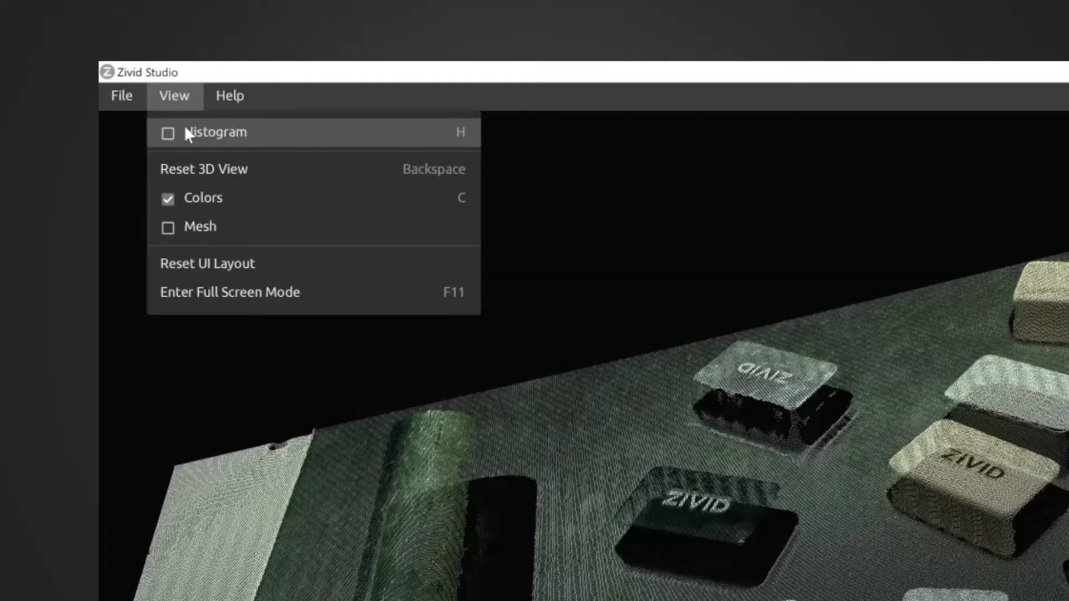
pyautogui.click(167, 132)
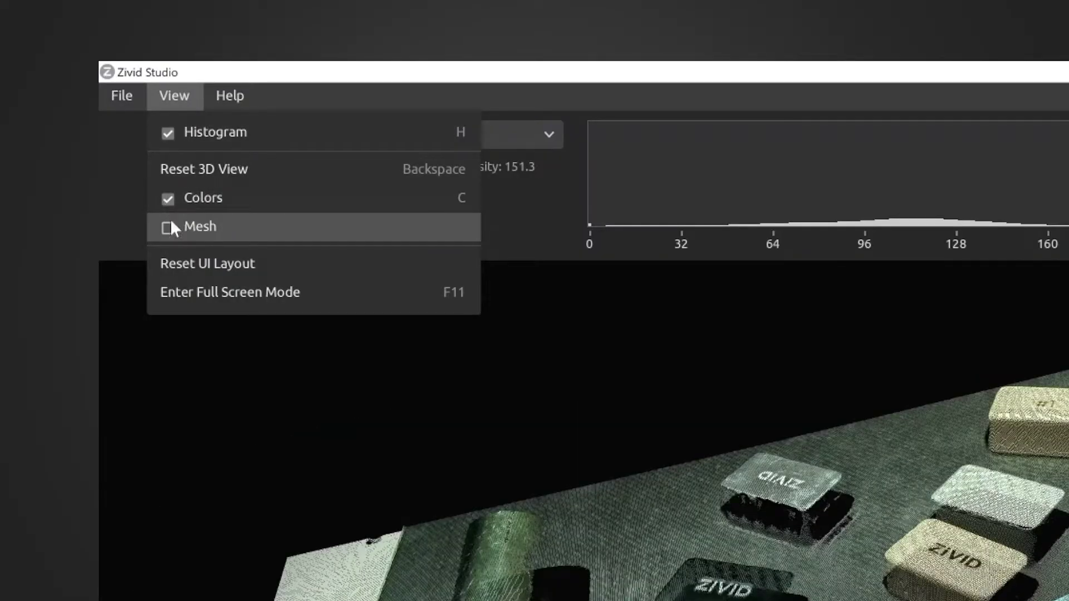
pyautogui.click(169, 226)
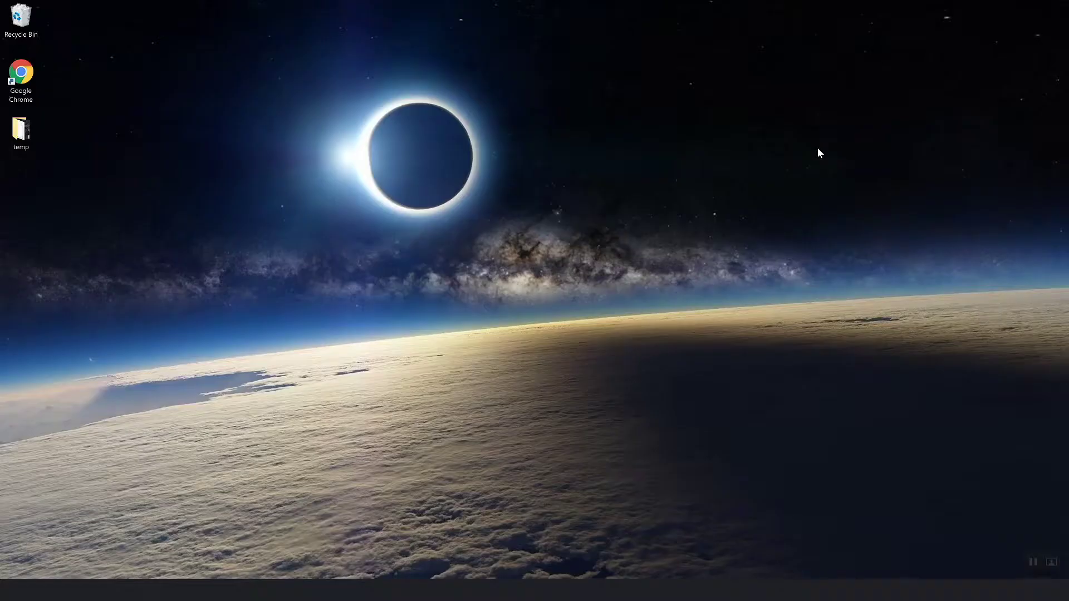
# Search Start for 'zivid' and launch Zivid C++ Samples to open the ZividSamples solution.
pyautogui.press('super')
pyautogui.write('zivid')
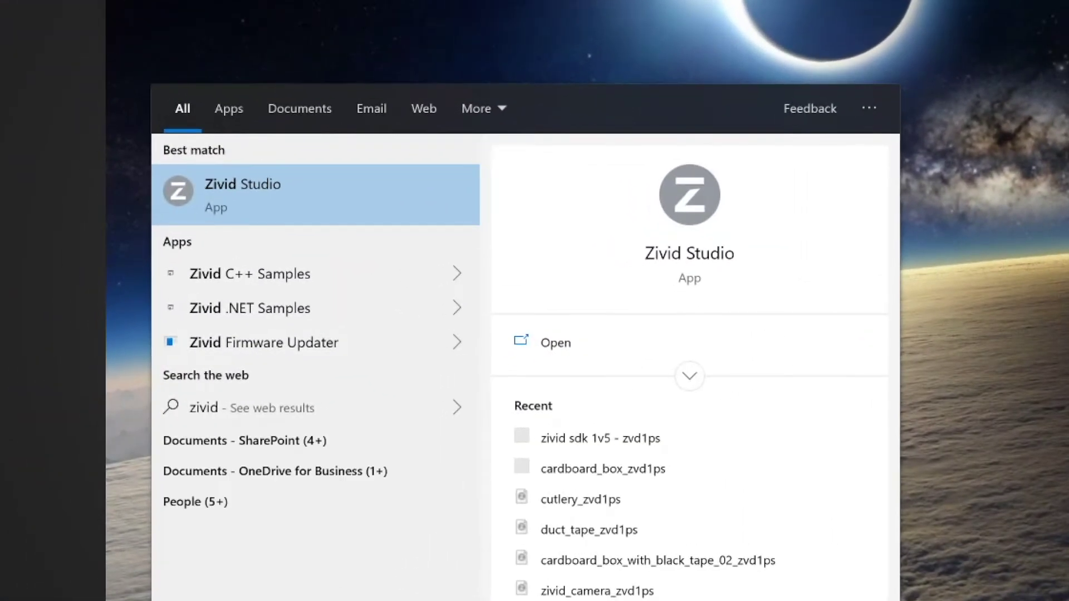
pyautogui.click(250, 274)
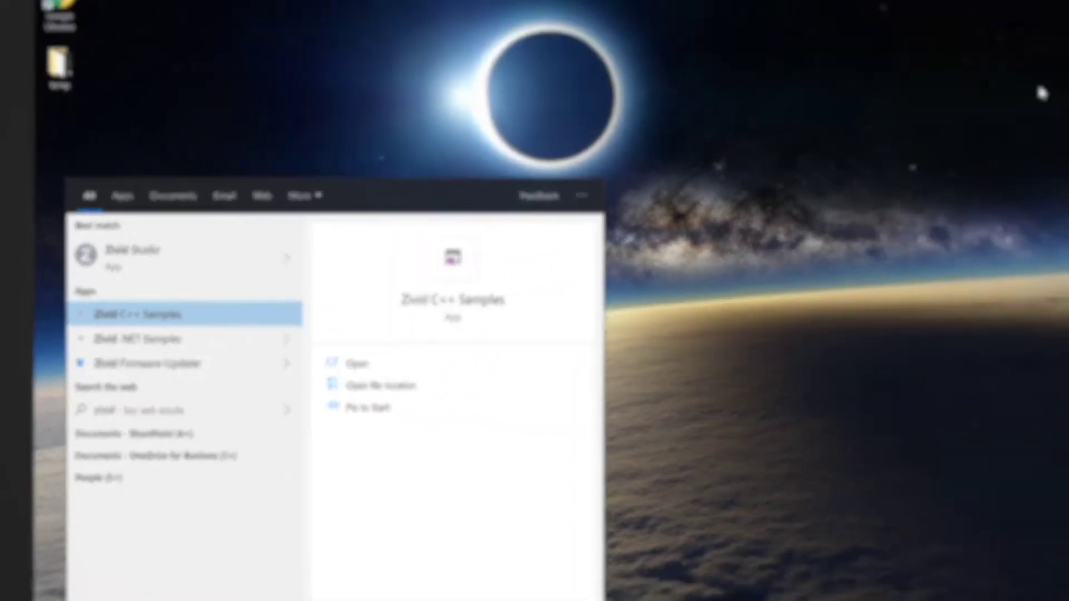
pyautogui.press('Return')
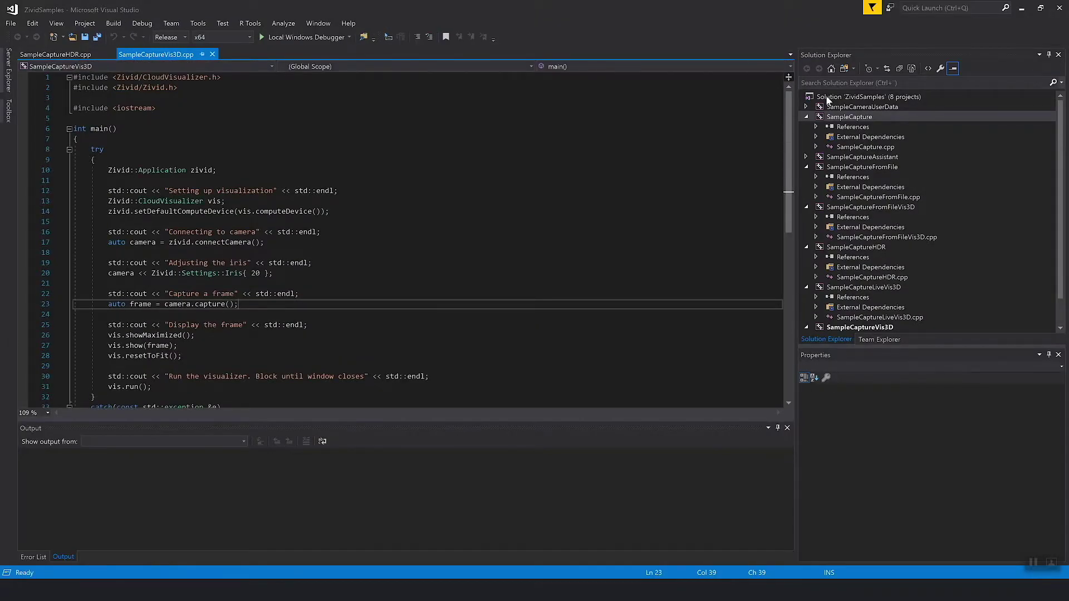
# Retarget the ZividSamples solution to the installed toolset.
pyautogui.click(827, 98)
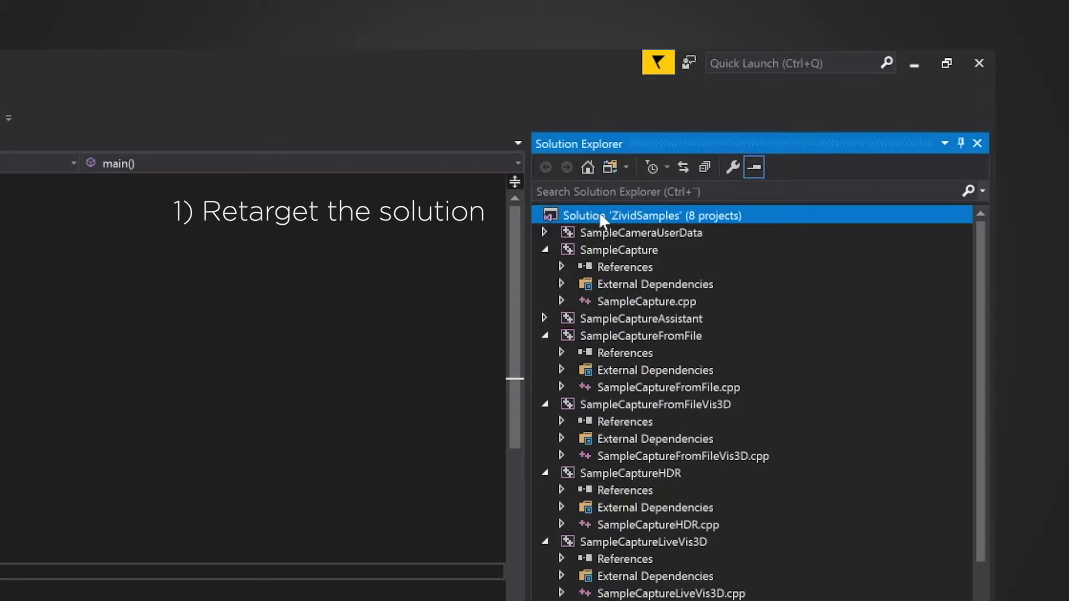
pyautogui.rightClick(599, 219)
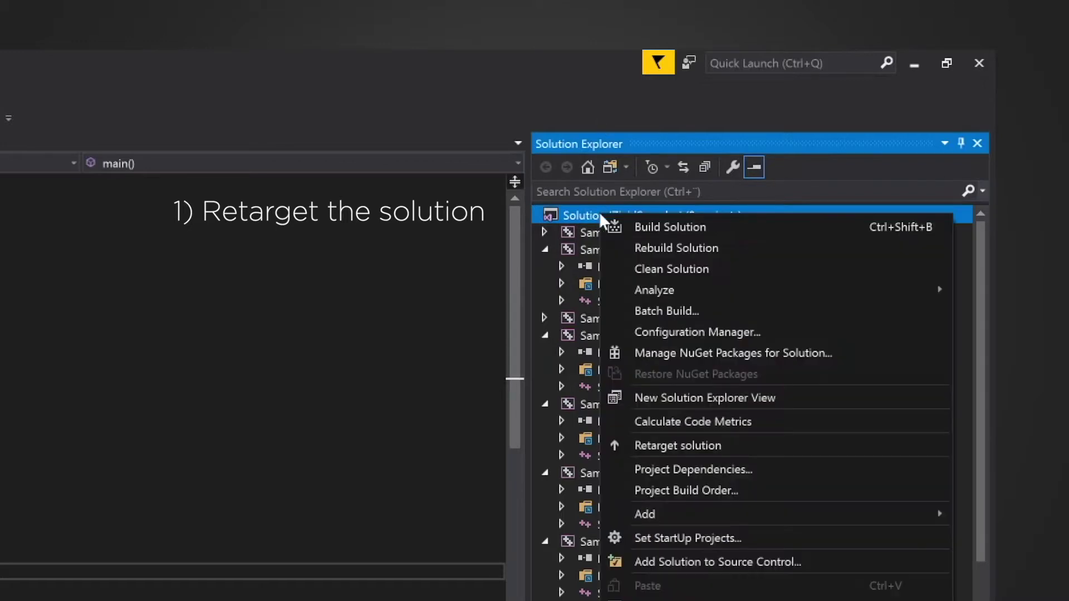
pyautogui.click(687, 443)
pyautogui.click(674, 452)
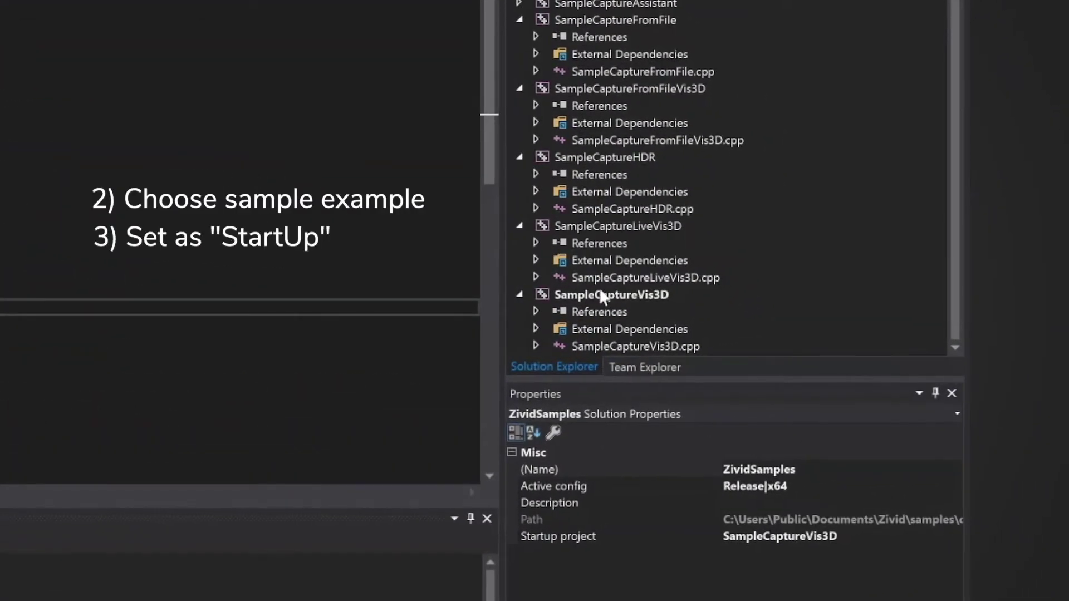
# Make SampleCaptureVis3D the solution's StartUp project.
pyautogui.click(594, 295)
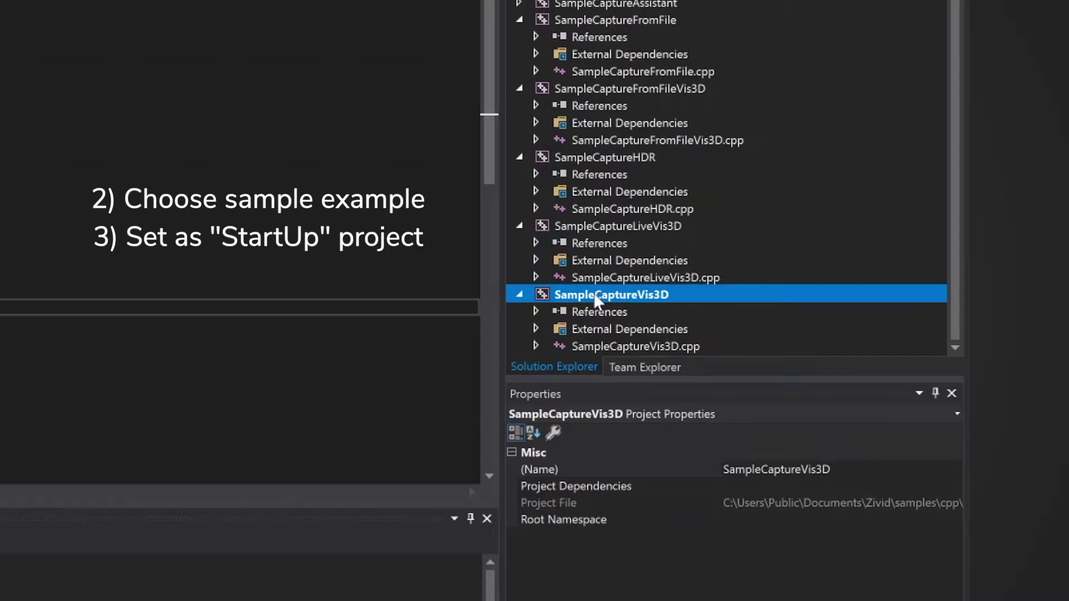
pyautogui.rightClick(593, 292)
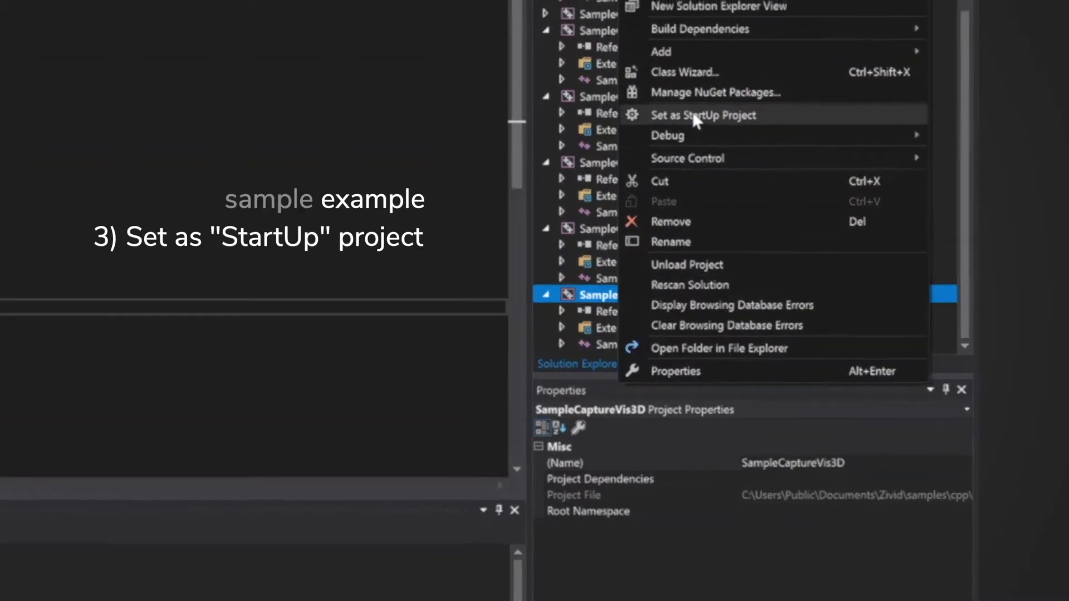
pyautogui.click(683, 108)
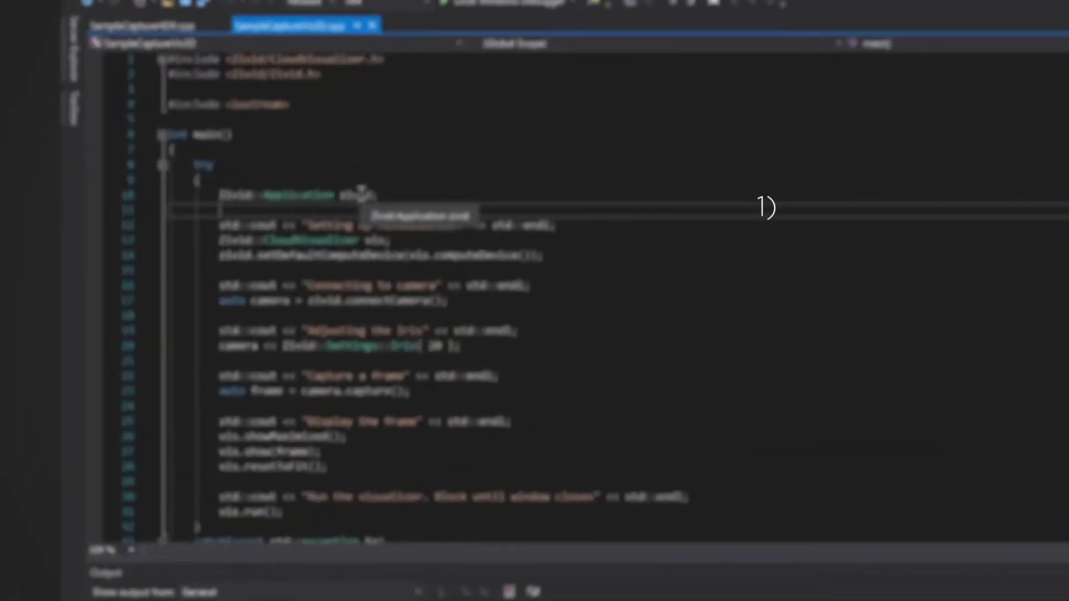
pyautogui.hotkey('shift', 'Up')
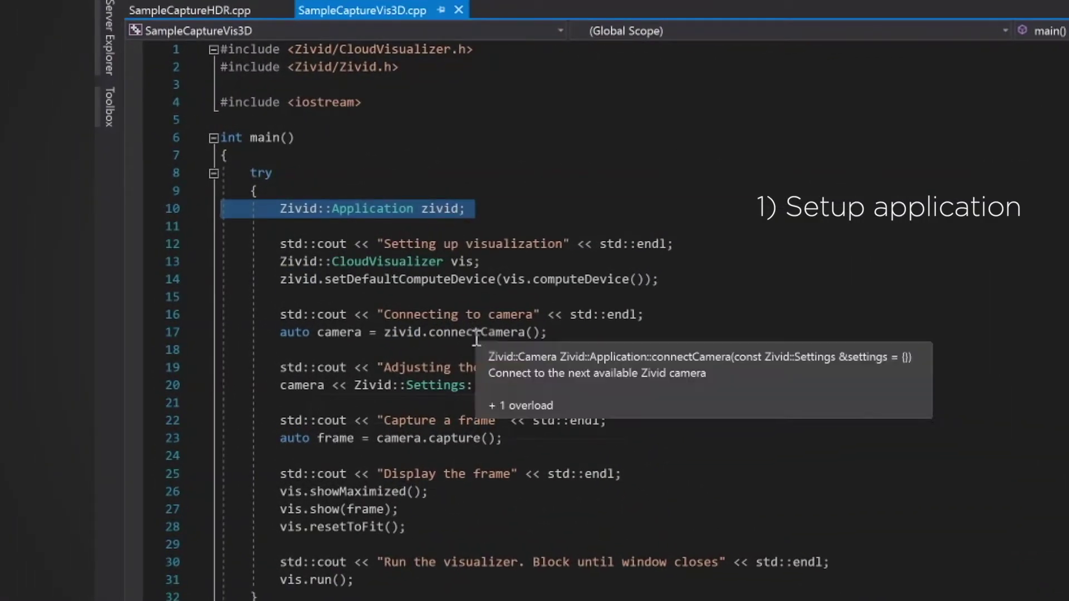
pyautogui.tripleClick(476, 334)
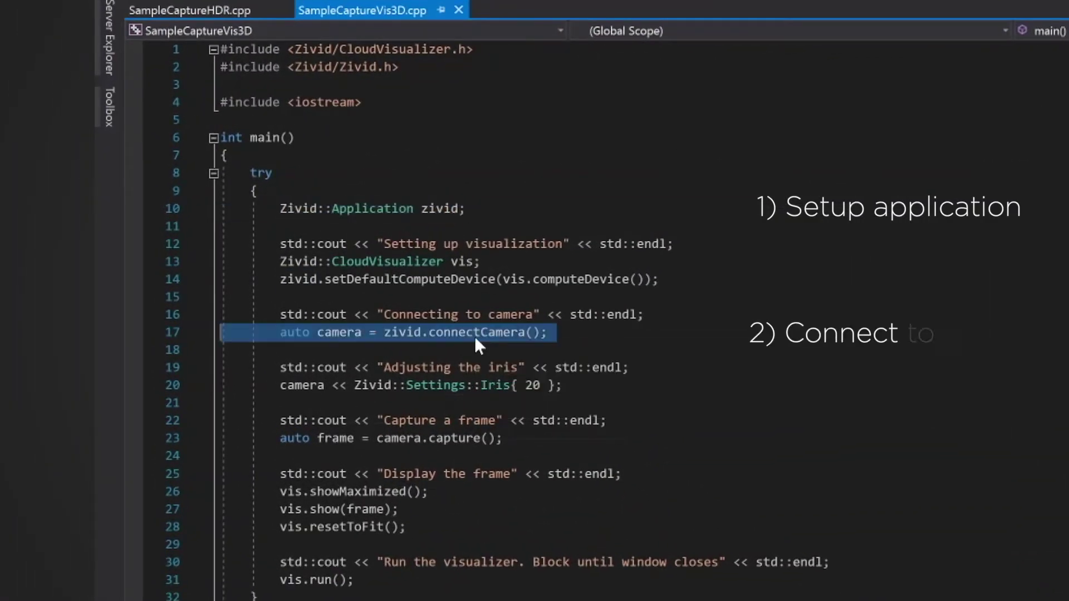
pyautogui.tripleClick(456, 439)
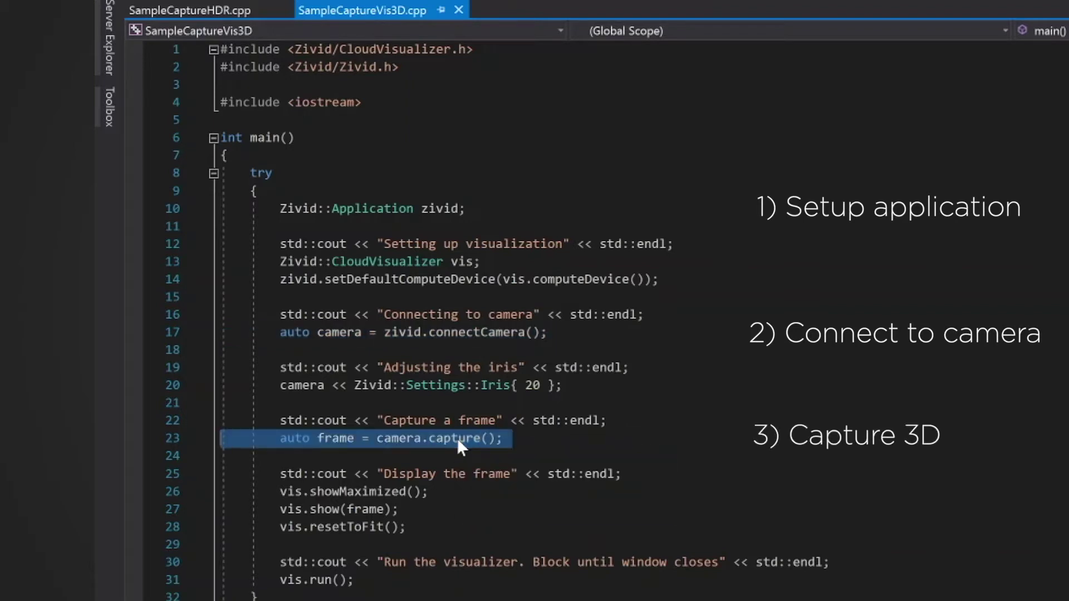
pyautogui.doubleClick(457, 383)
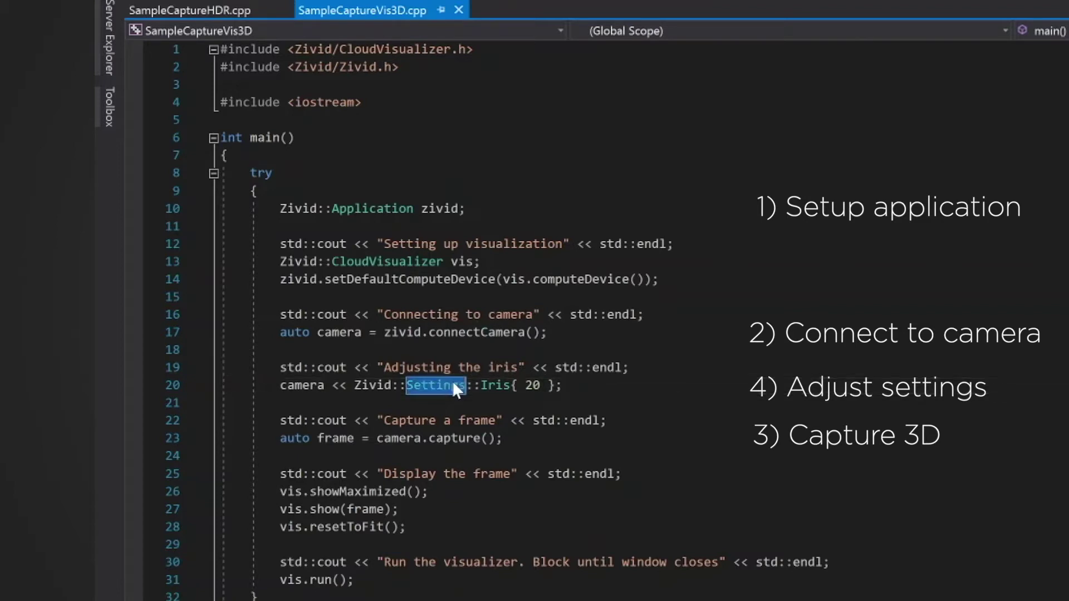
pyautogui.click(453, 401)
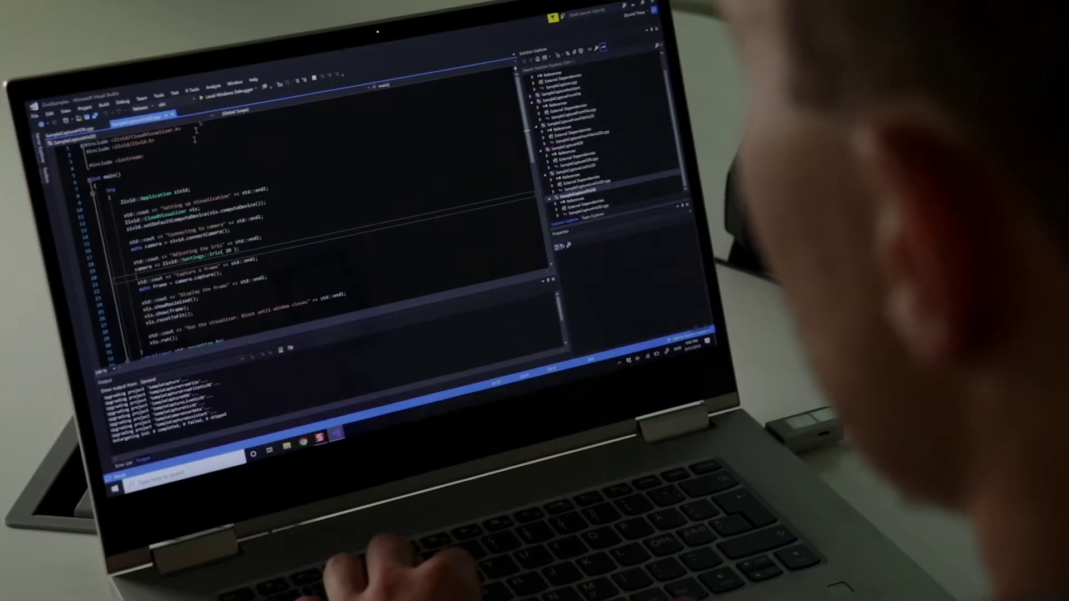
# Build and run SampleCaptureVis3D, rotate the displayed point cloud, then close the finished console.
pyautogui.press('F5')
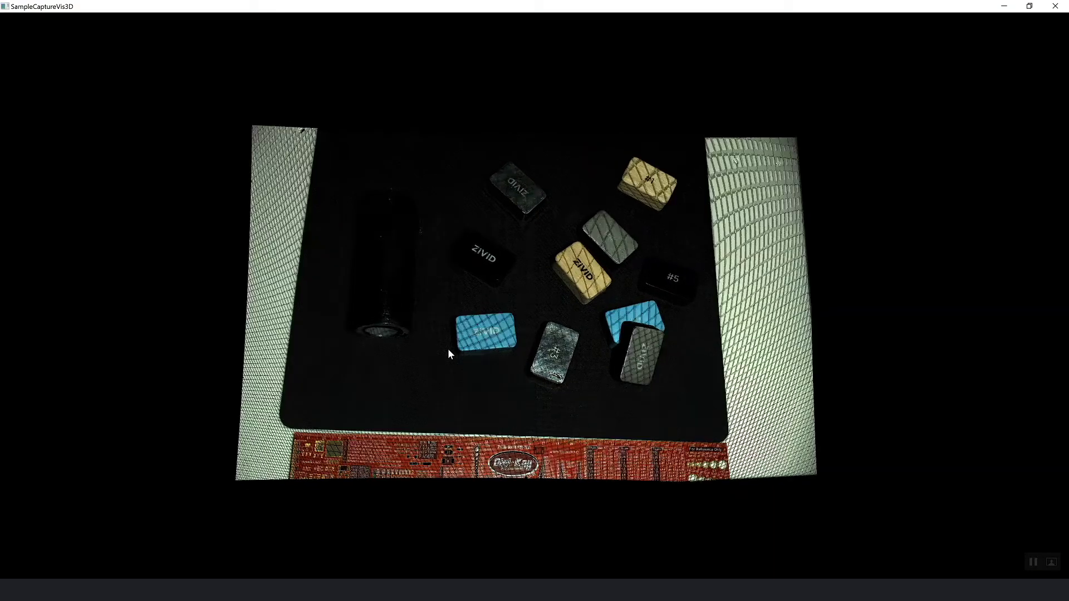
pyautogui.moveTo(448, 351); pyautogui.dragTo(335, 223)
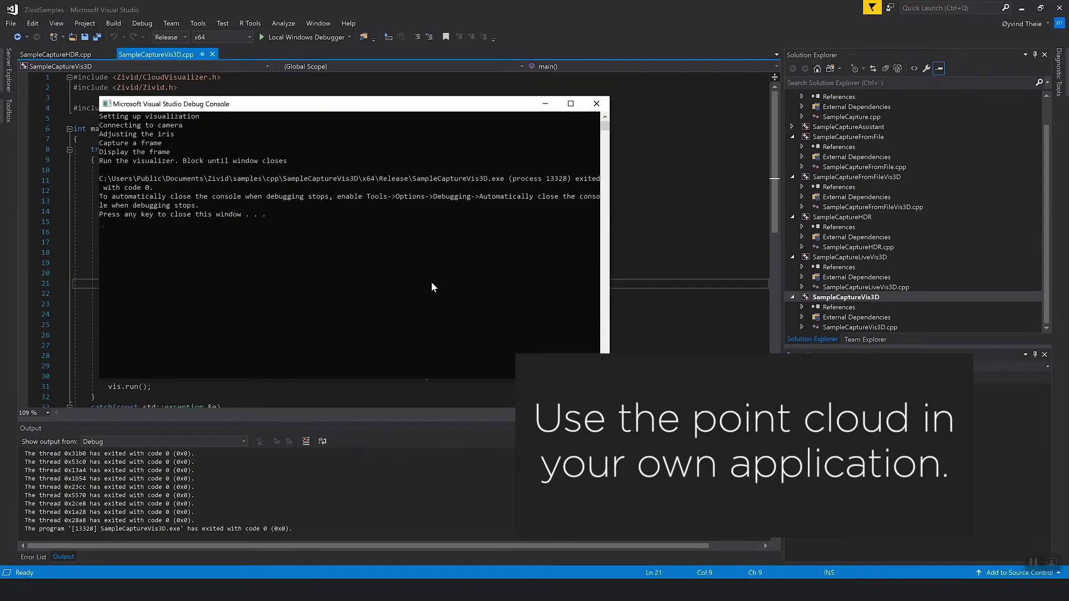
pyautogui.press('Return')
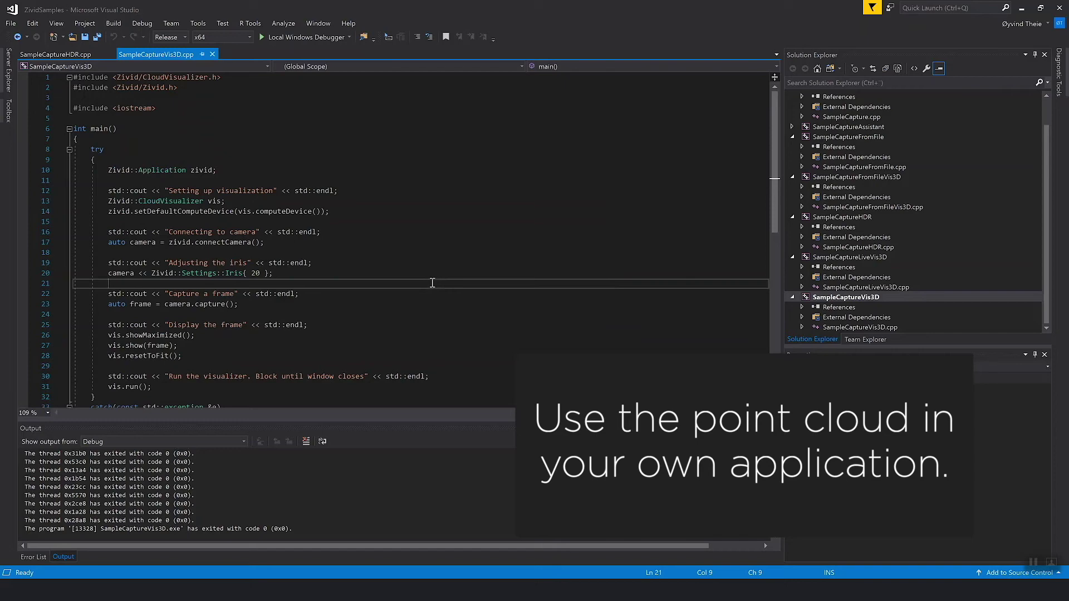